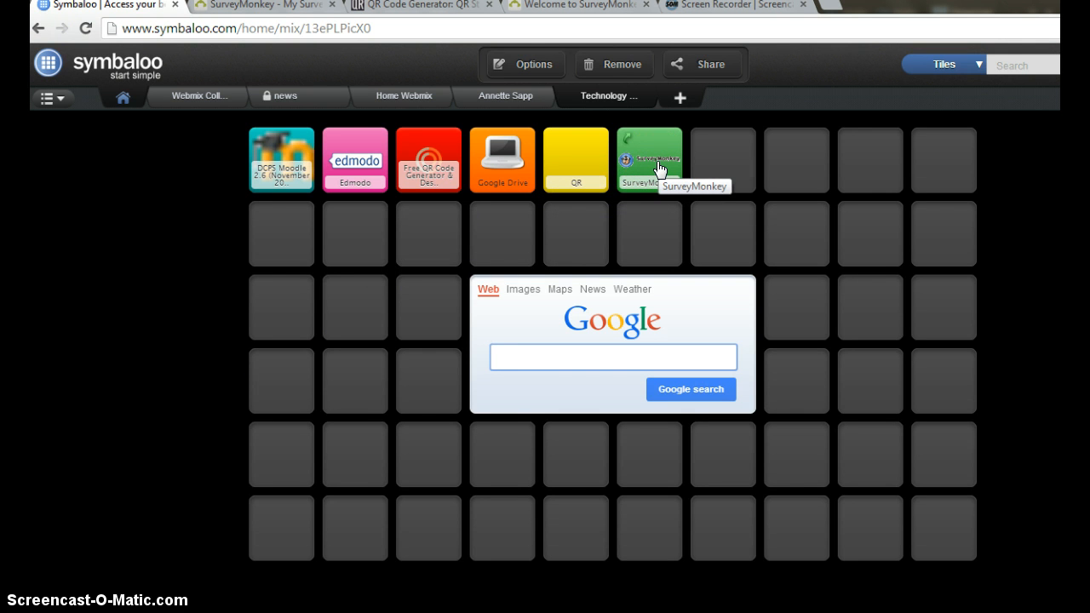
# Open the SurveyMonkey site from its tile on the Symbaloo Technology webmix.
pyautogui.click(657, 162)
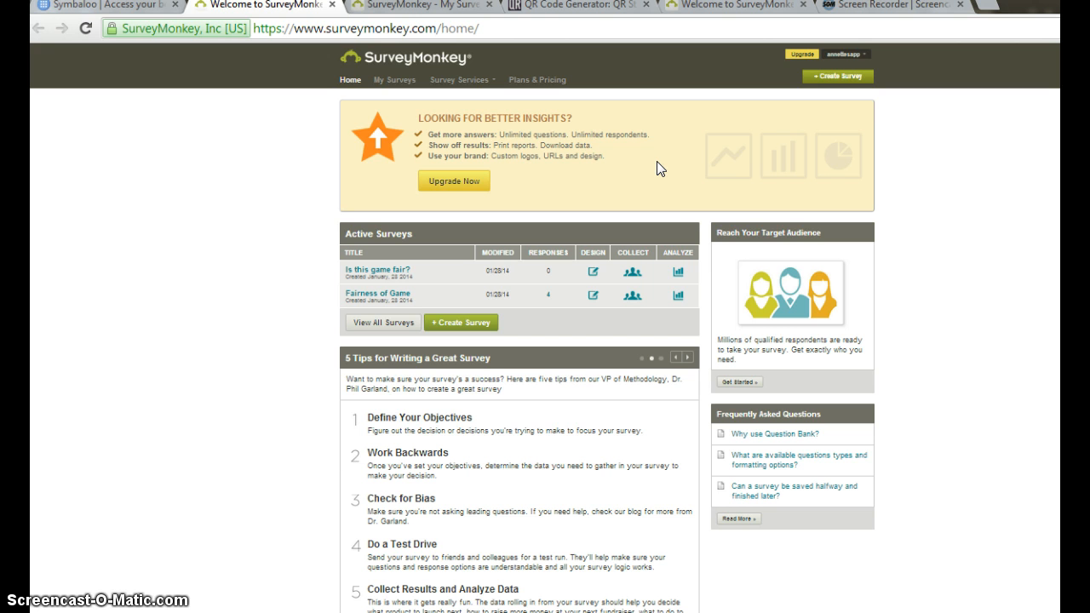
pyautogui.click(660, 165)
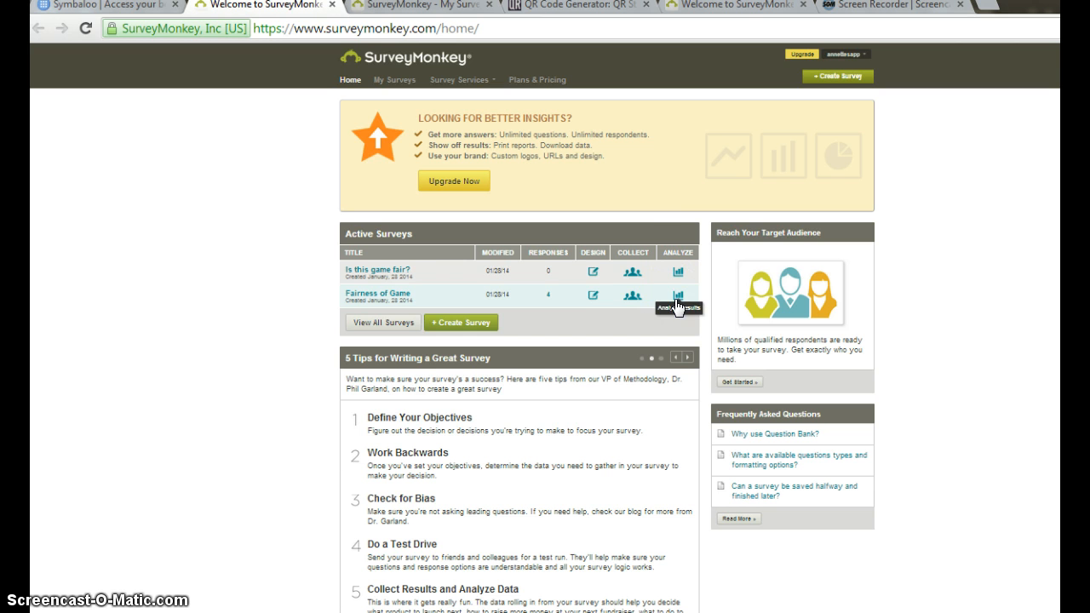
pyautogui.click(671, 209)
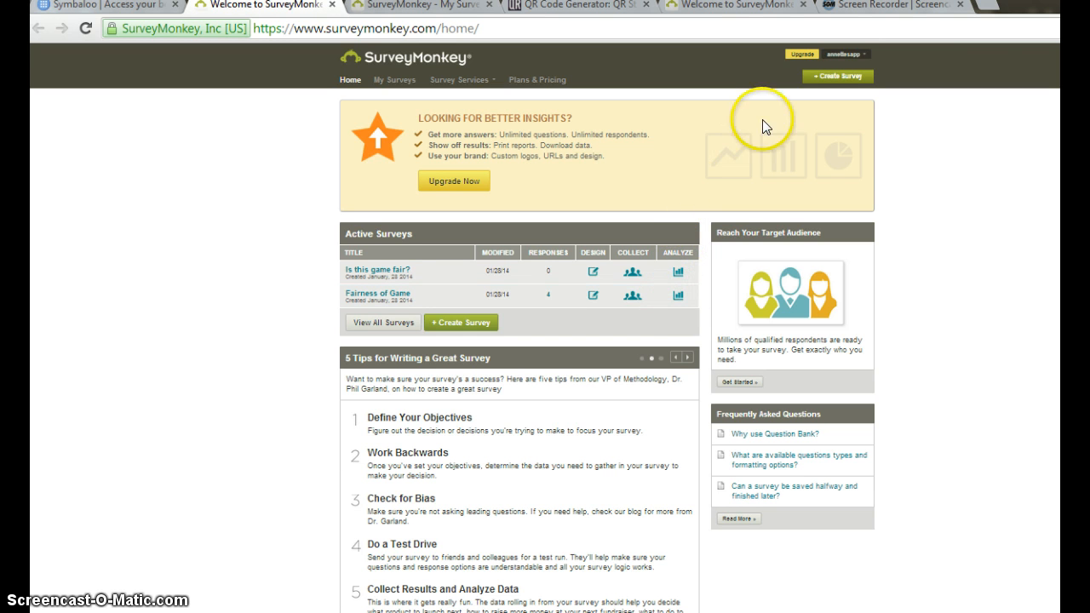
# Create a new survey from scratch with the title "Fair?" and continue to its design page.
pyautogui.click(843, 78)
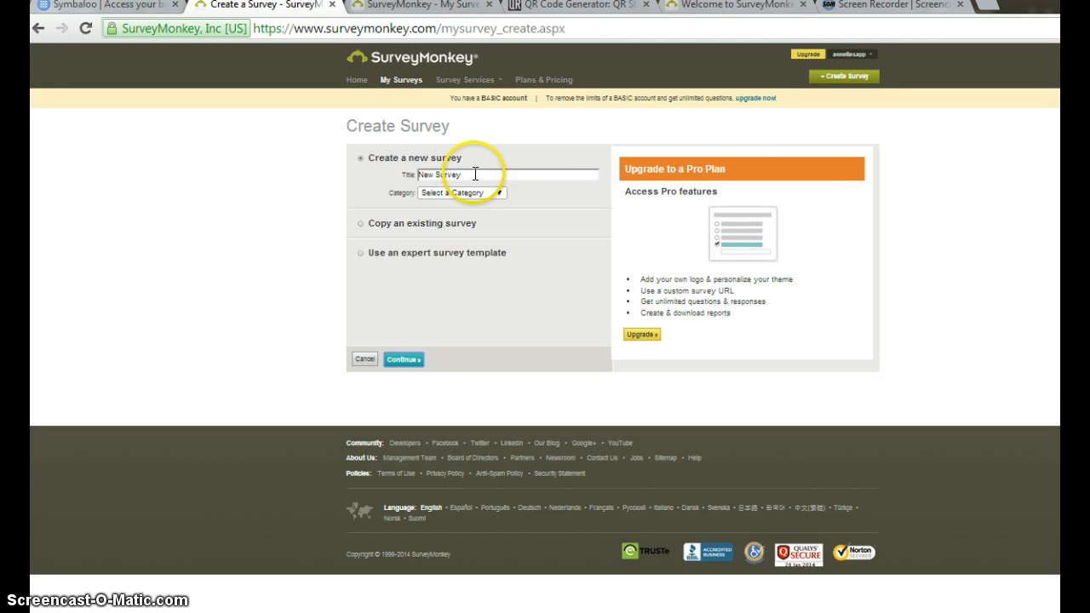
pyautogui.click(473, 174)
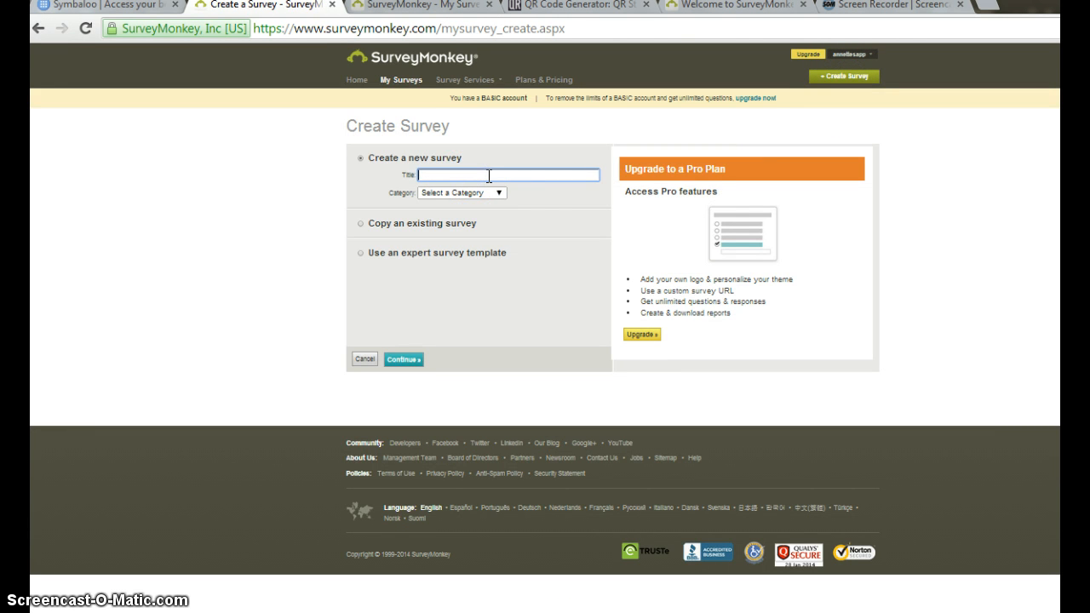
pyautogui.write('Fair')
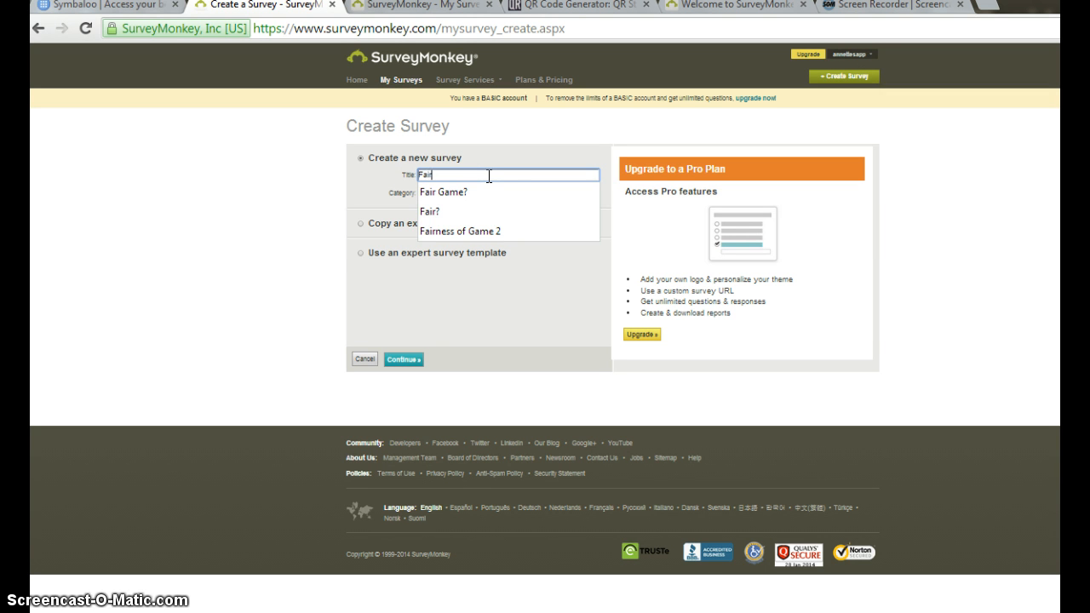
pyautogui.write('?')
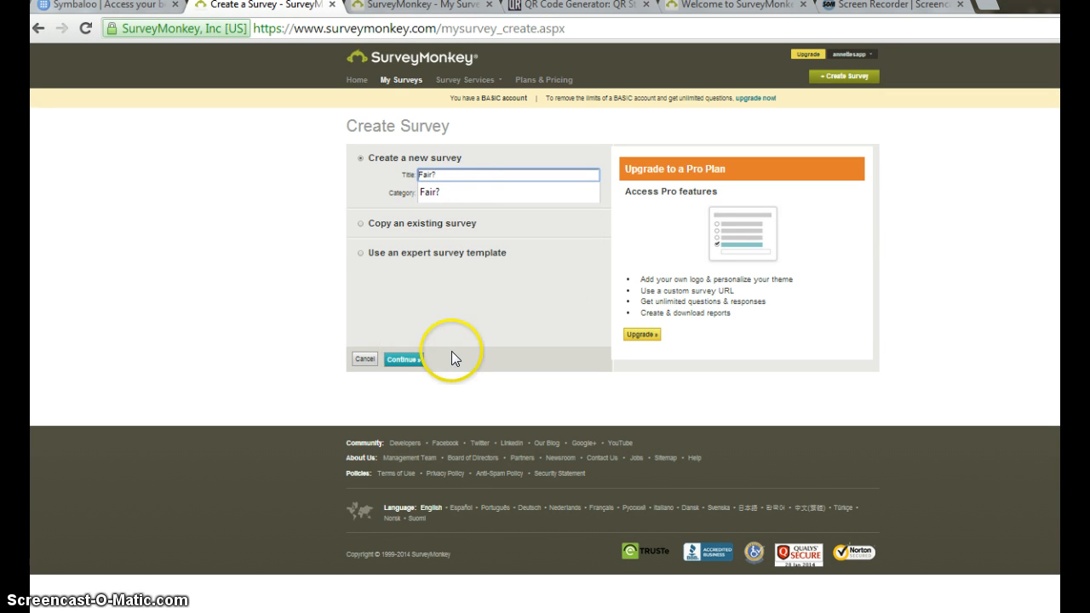
pyautogui.click(406, 361)
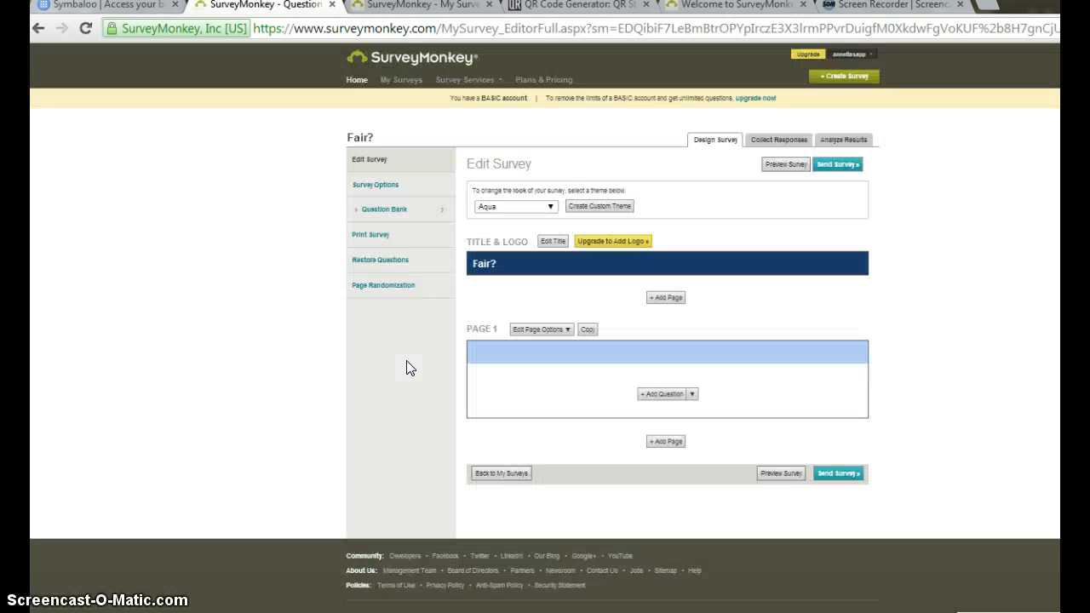
# Try the Rain and Modern Monkey themes on the survey, settling on the Seriously Blue theme.
pyautogui.click(476, 298)
pyautogui.click(548, 207)
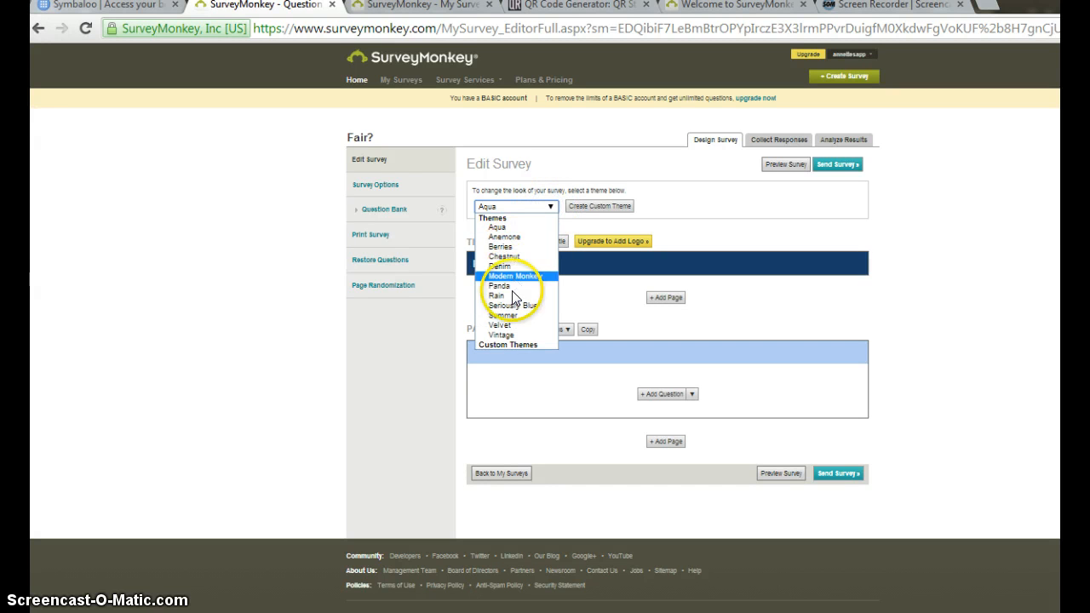
pyautogui.click(513, 296)
pyautogui.click(550, 207)
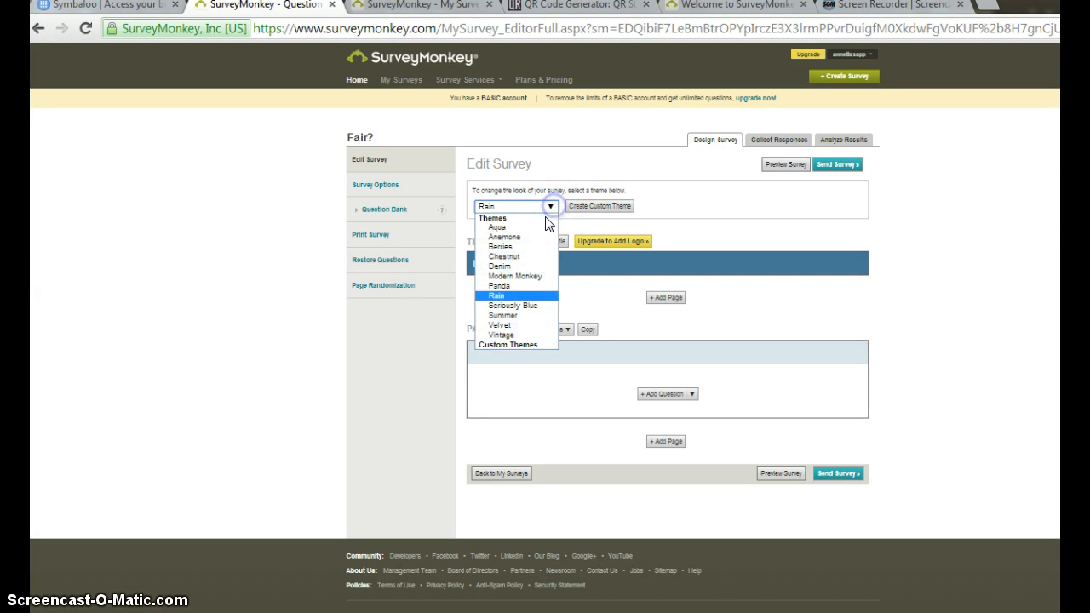
pyautogui.click(516, 277)
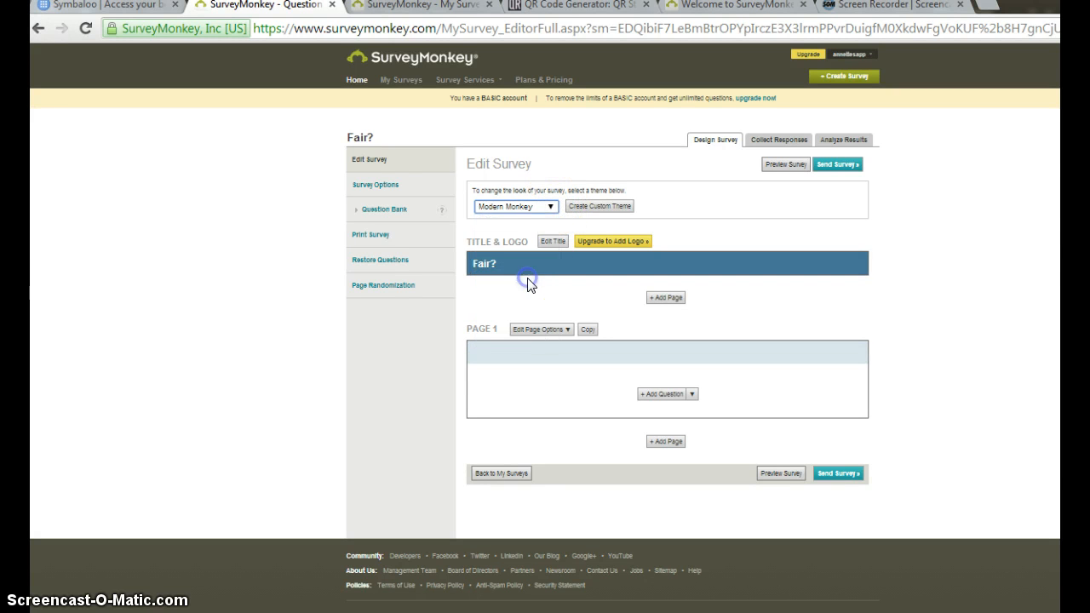
pyautogui.click(550, 207)
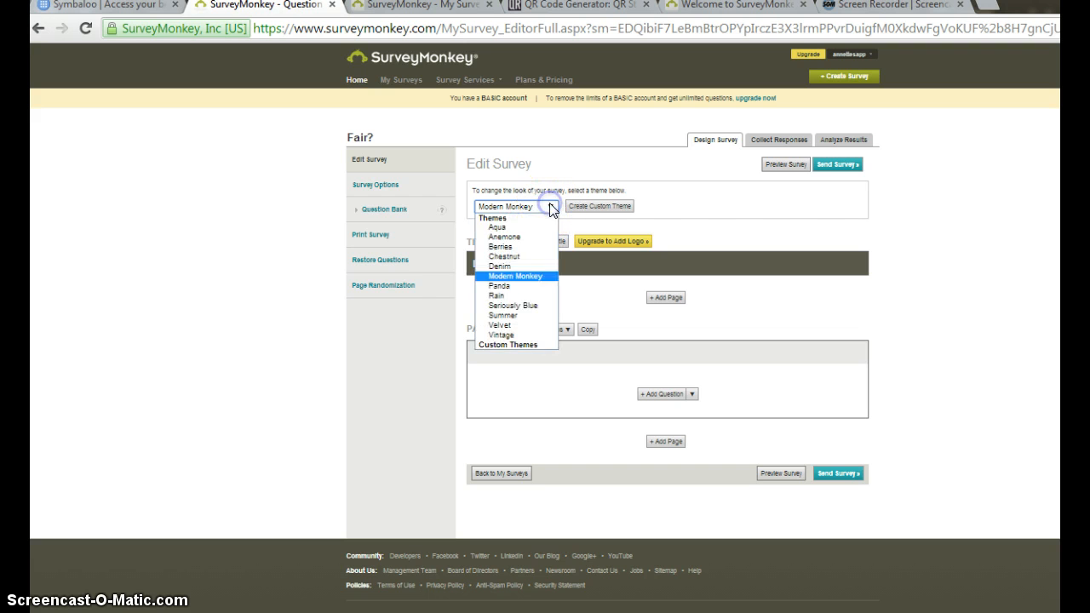
pyautogui.click(520, 305)
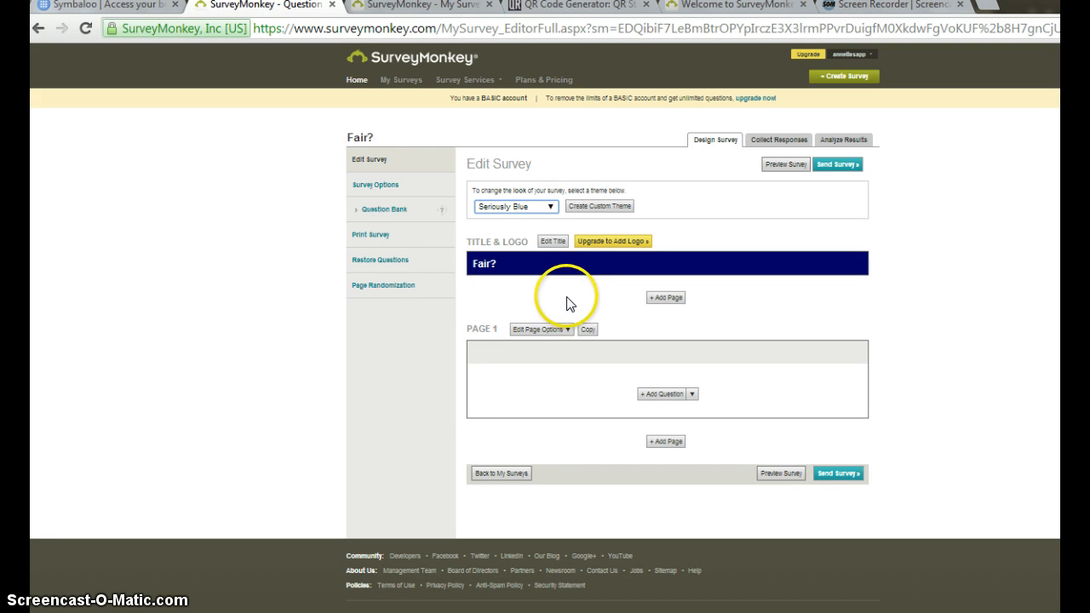
# Add a question to page 1 and enter "Fair game or not?" as the first line of its question text.
pyautogui.click(689, 397)
pyautogui.click(661, 412)
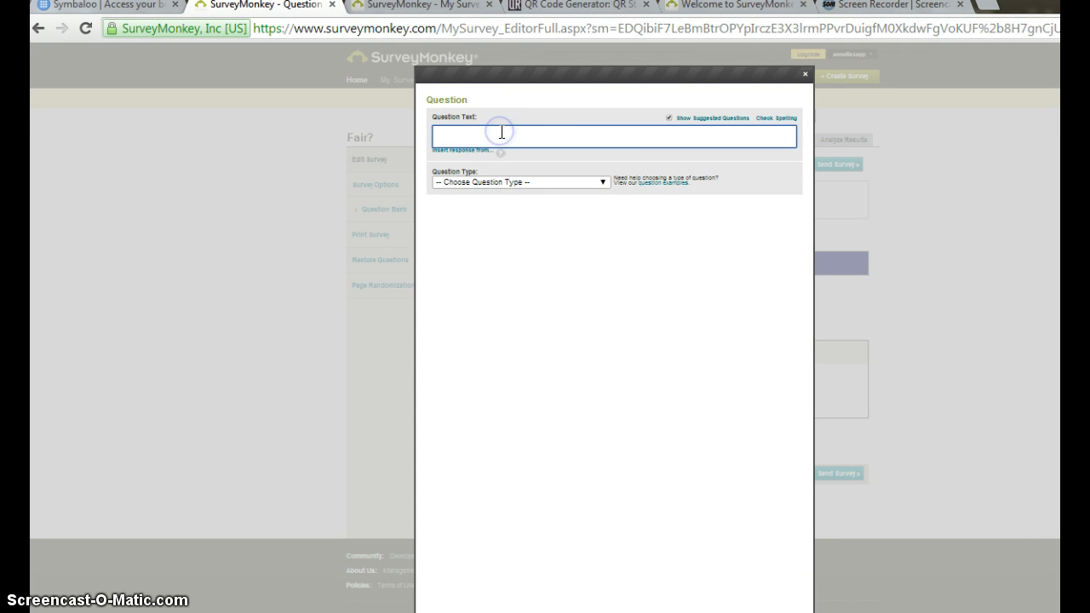
pyautogui.click(504, 137)
pyautogui.hotkey('ctrl', '+')
pyautogui.hotkey('ctrl', '+')
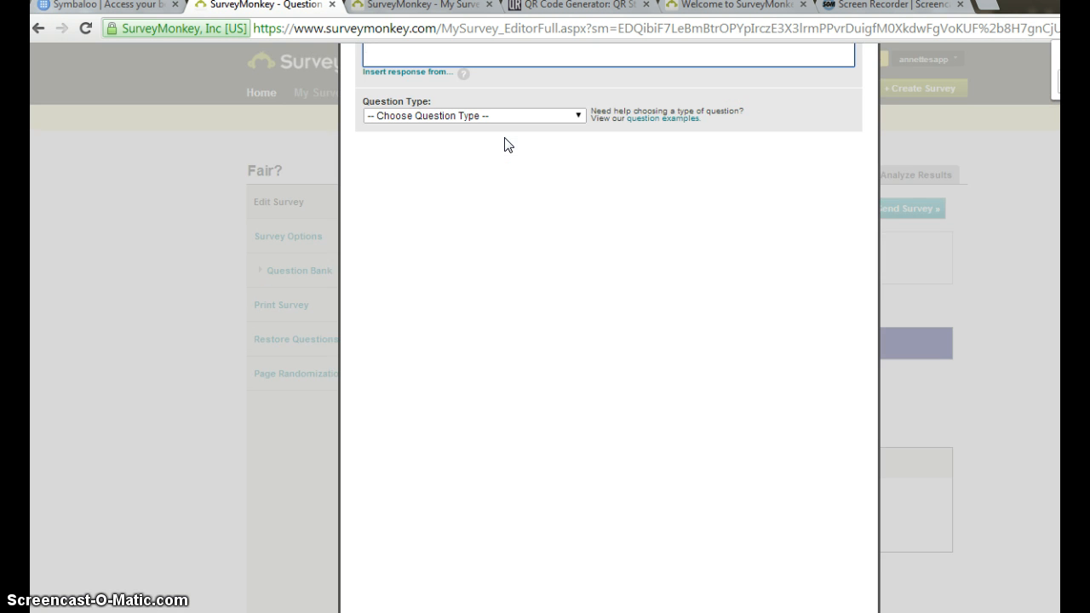
pyautogui.scroll(-3, 505, 145)
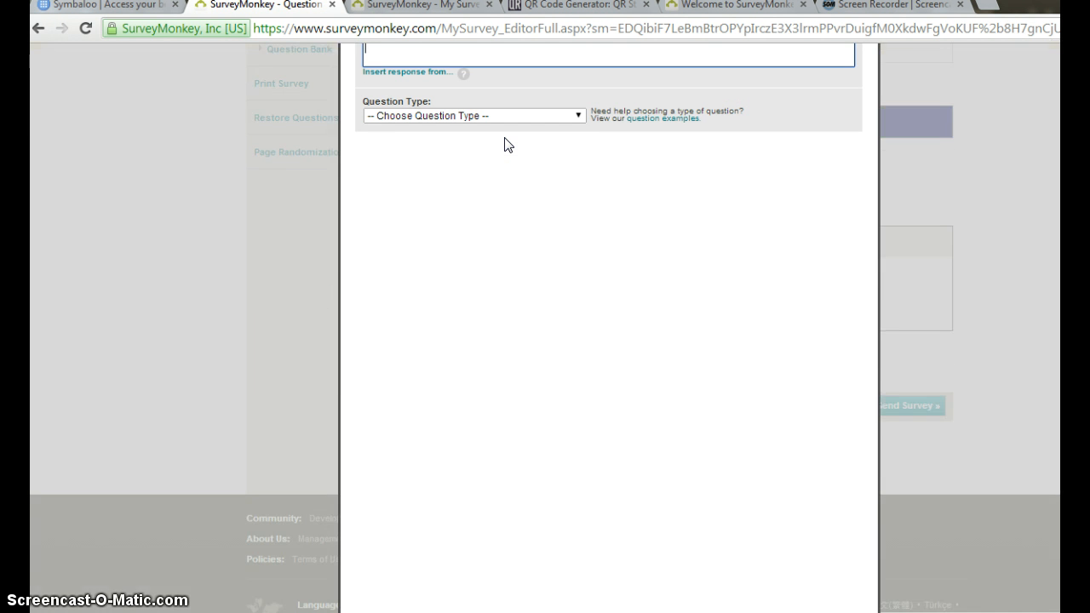
pyautogui.hotkey('ctrl', '-')
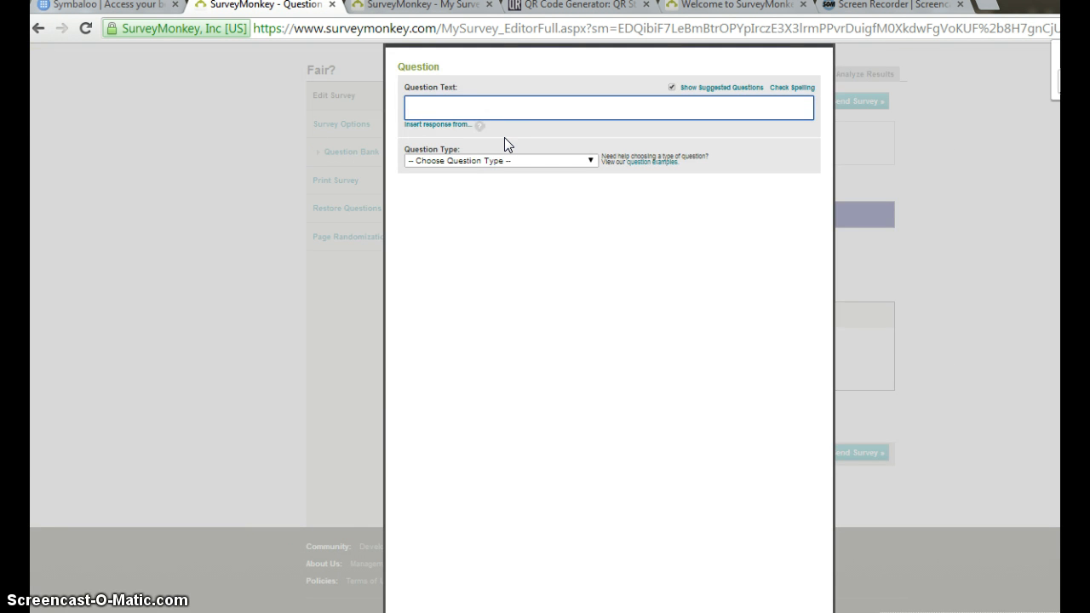
pyautogui.click(409, 104)
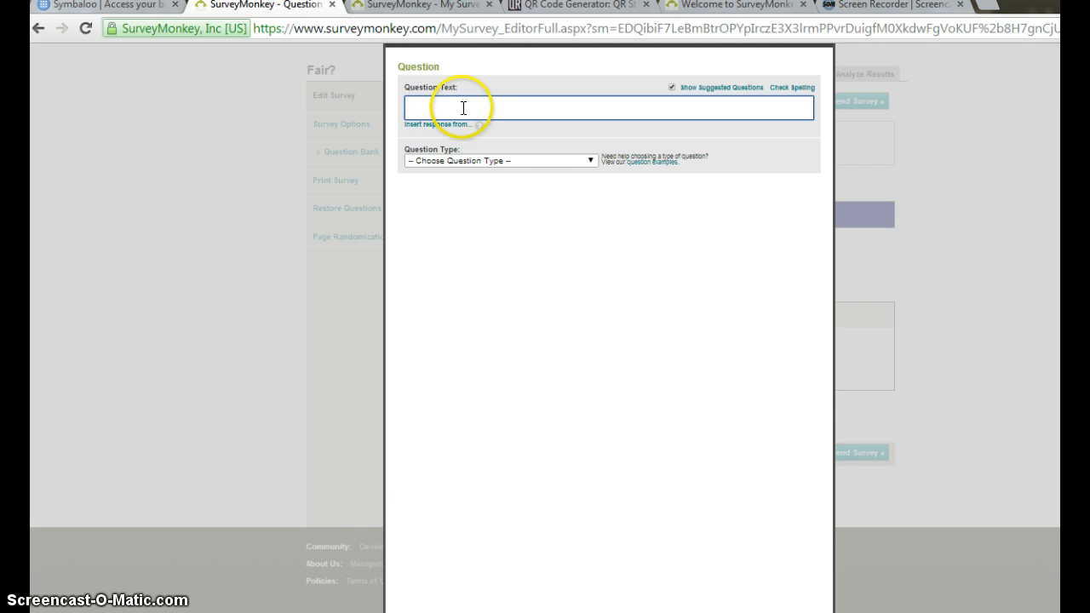
pyautogui.write('Fair')
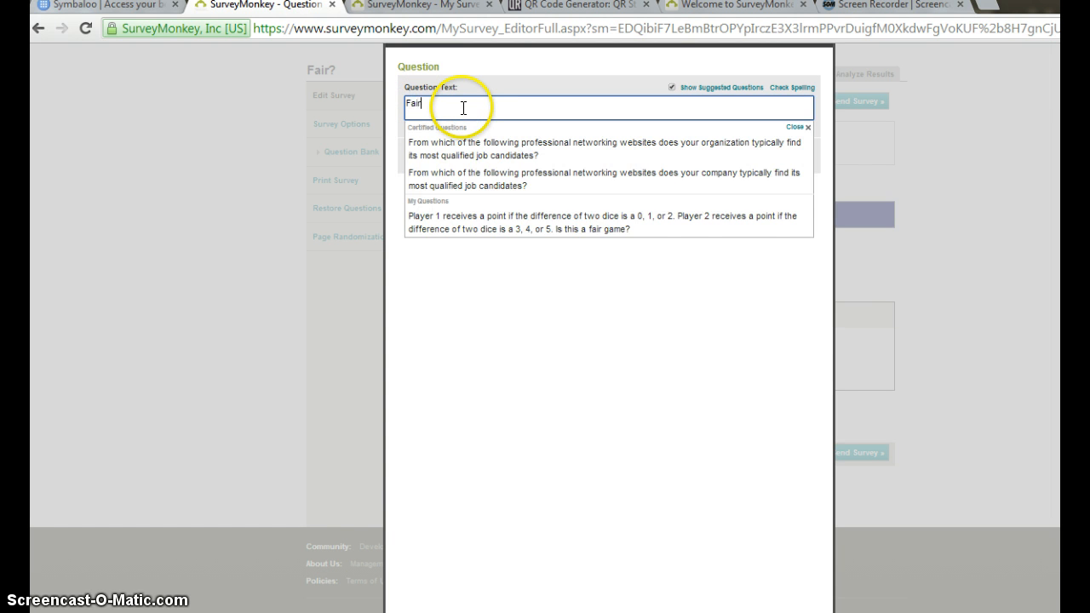
pyautogui.write(' game or ou')
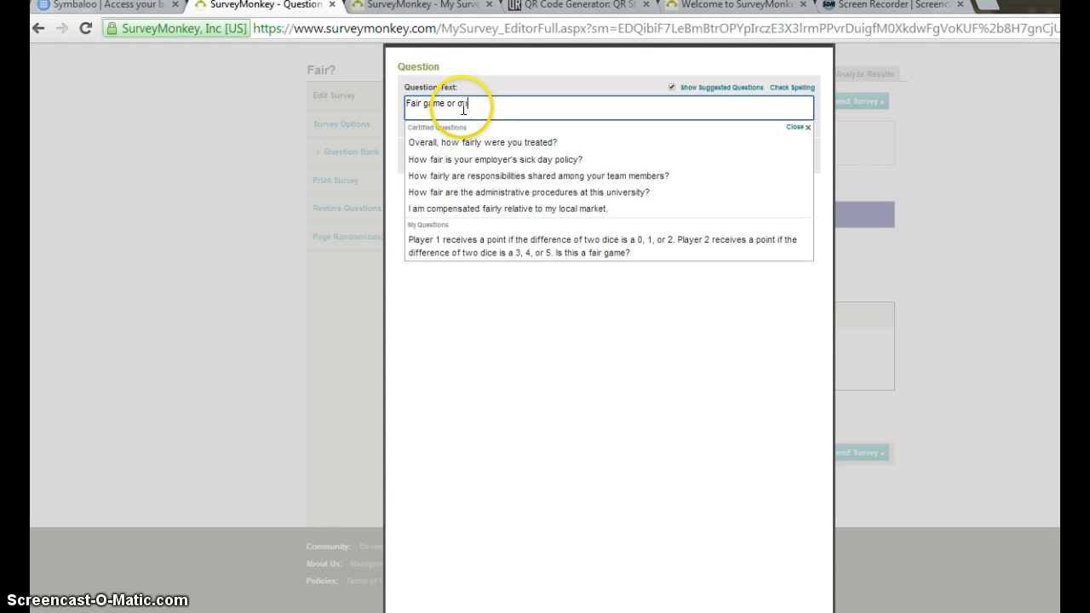
pyautogui.write('t?')
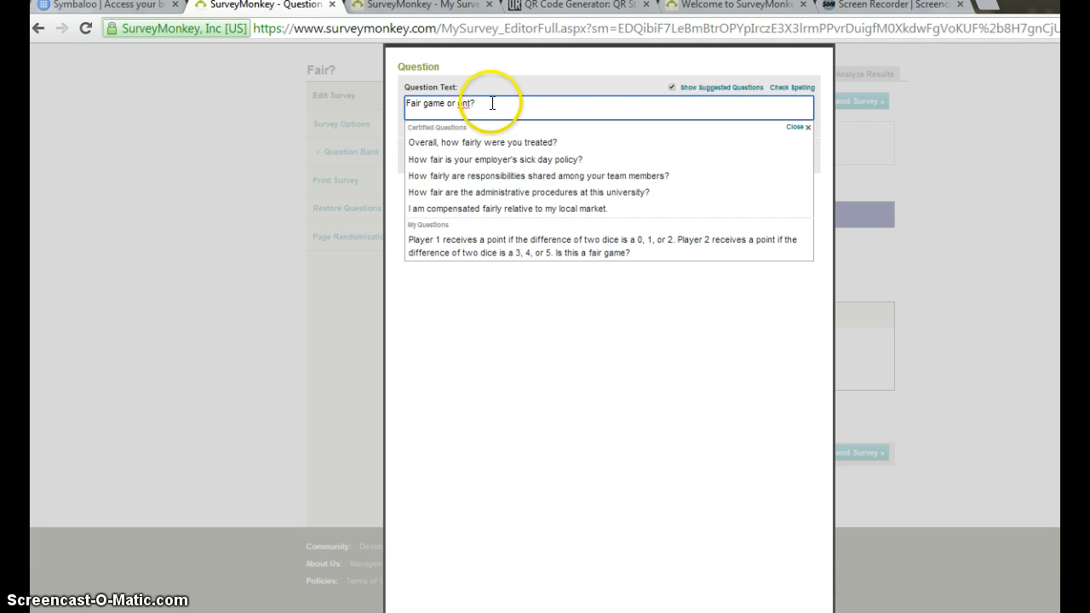
pyautogui.press('BackSpace')
pyautogui.press('BackSpace')
pyautogui.press('BackSpace')
pyautogui.press('BackSpace')
pyautogui.write('not? ')
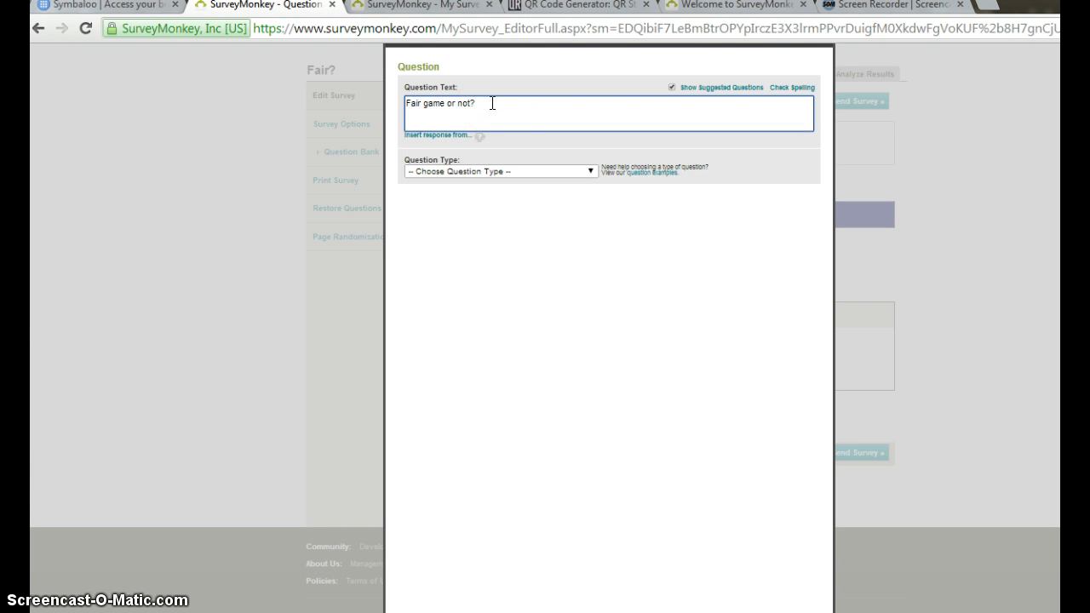
# Add a second line to the question text: "Player 1 receives a point if the sum of the two dice is even.".
pyautogui.write('Play')
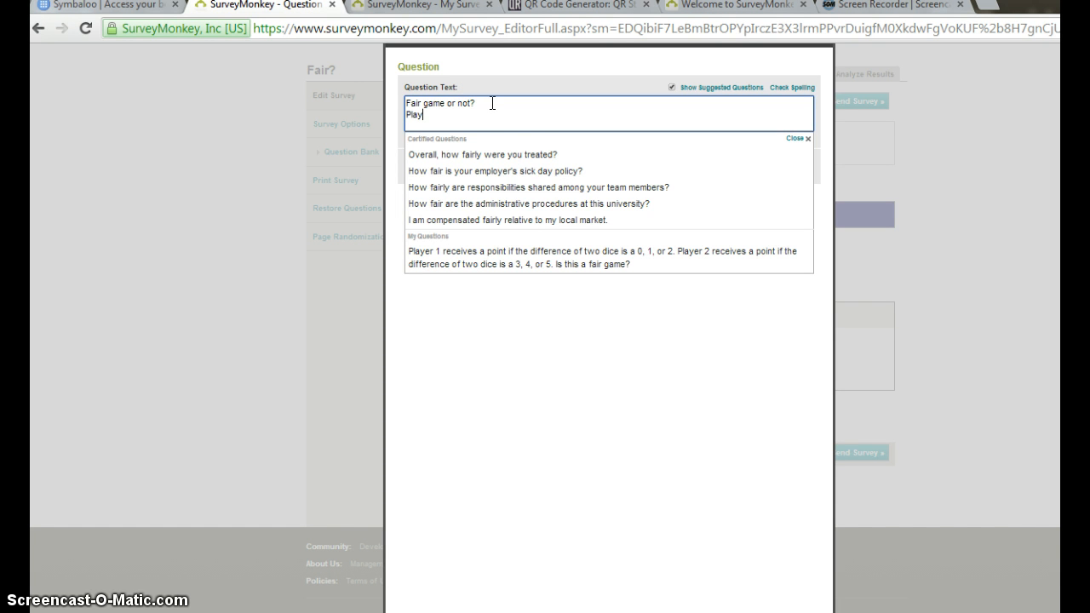
pyautogui.write('er 1 receives ')
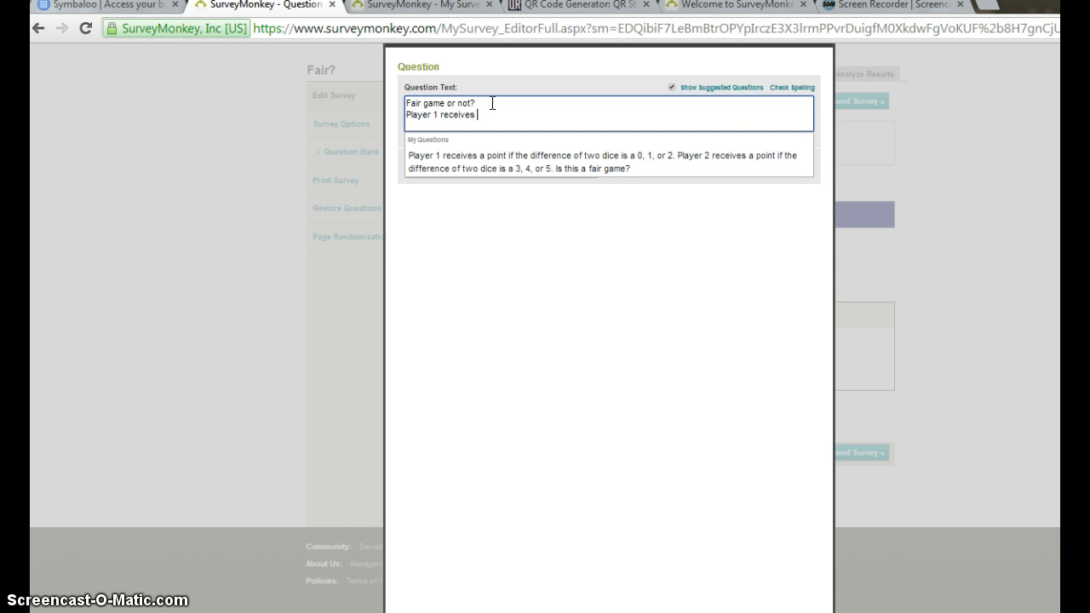
pyautogui.write('a point if the sum of the two dice is even.')
pyautogui.press('Return')
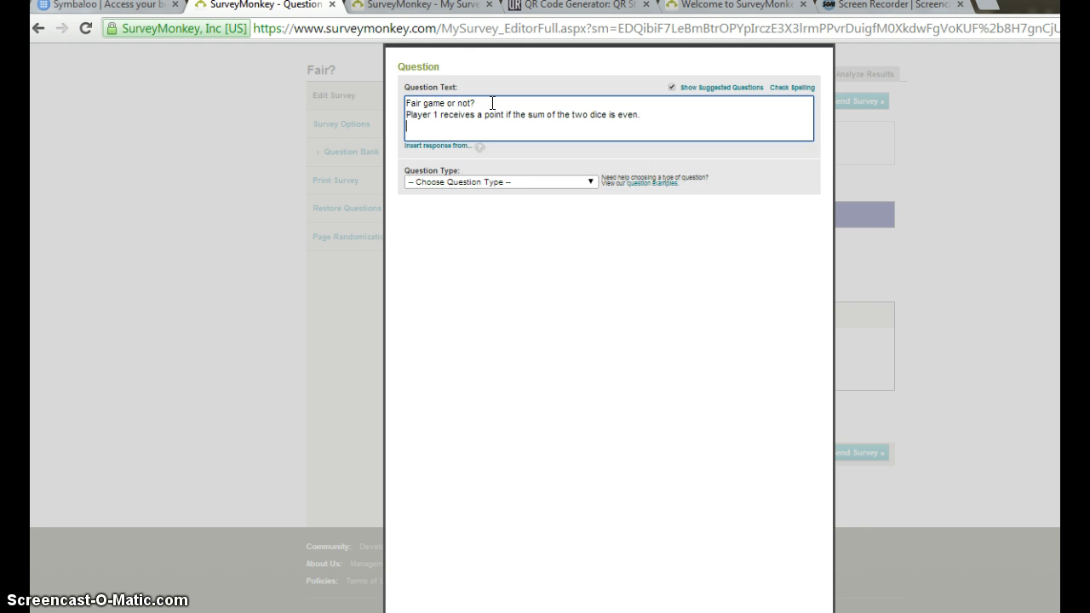
# Add a third line to the question text: "Player 2 receives a point if the sum of the two dice is odd. Is this a fair game?".
pyautogui.write('Player 2')
pyautogui.write(' roeived')
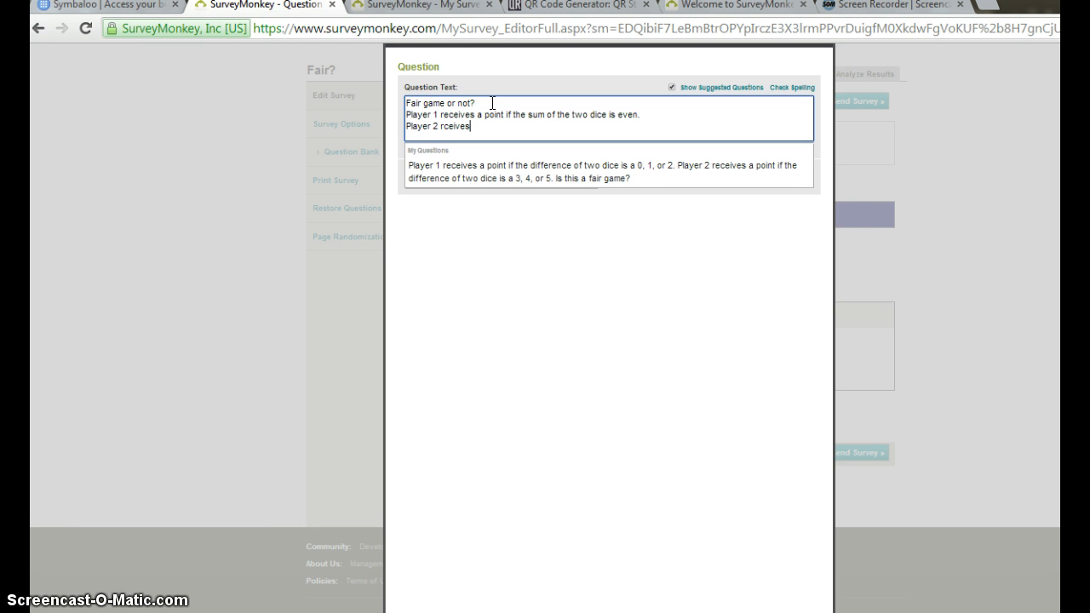
pyautogui.press('BackSpace')
pyautogui.press('BackSpace')
pyautogui.press('BackSpace')
pyautogui.press('BackSpace')
pyautogui.press('BackSpace')
pyautogui.press('BackSpace')
pyautogui.write('eceives a point if the sum of the two dice is odd.')
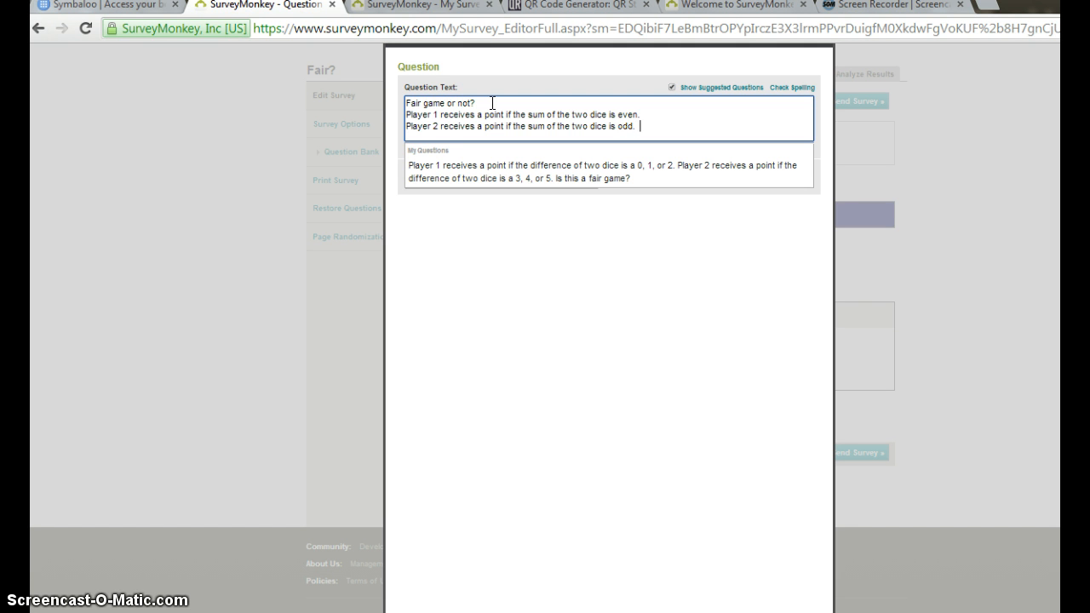
pyautogui.write('  Is this a fair game?')
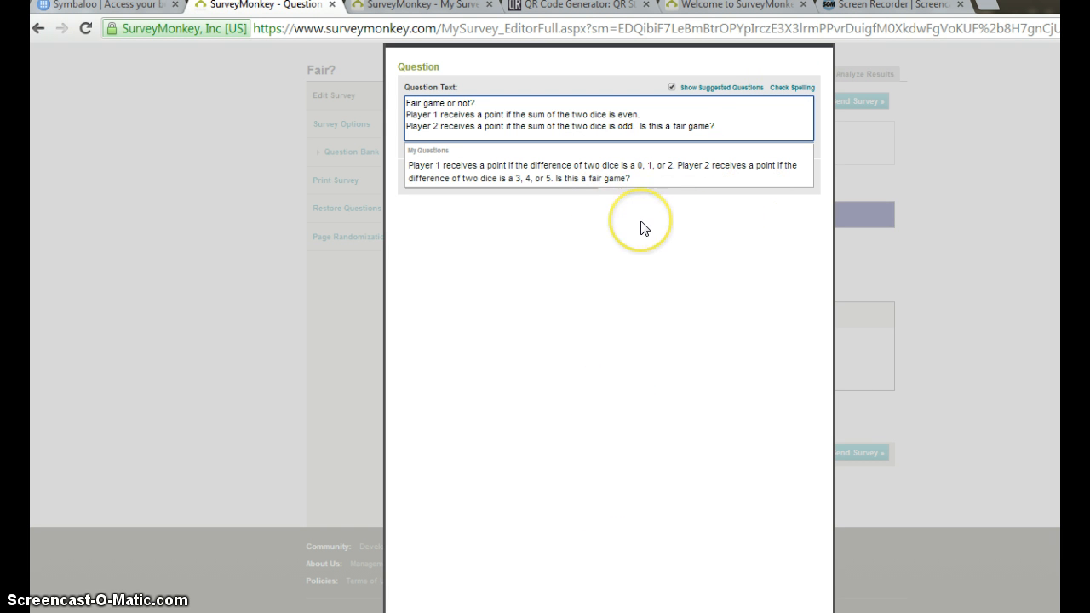
pyautogui.hotkey('ctrl', '-')
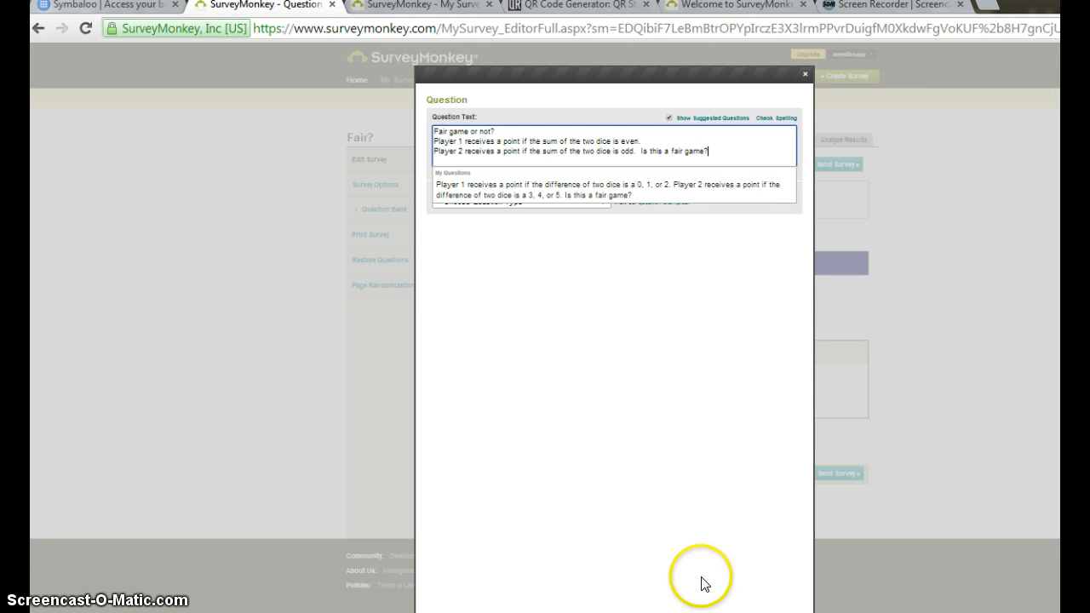
pyautogui.click(708, 552)
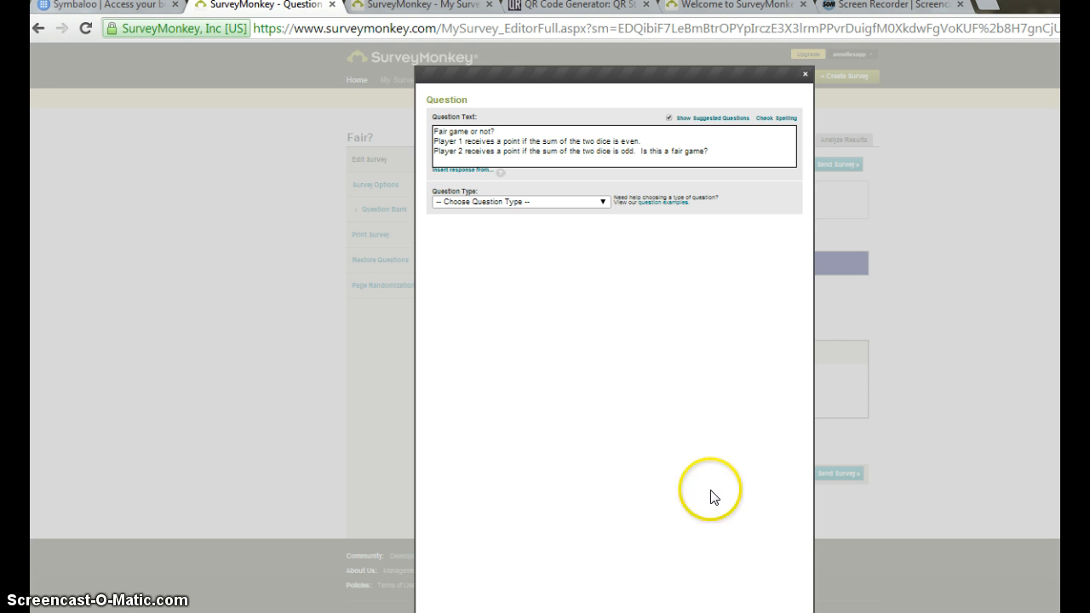
# Set the question type to Multiple Choice (Multiple Answers) and display the choices as buttons in 2 columns.
pyautogui.click(603, 203)
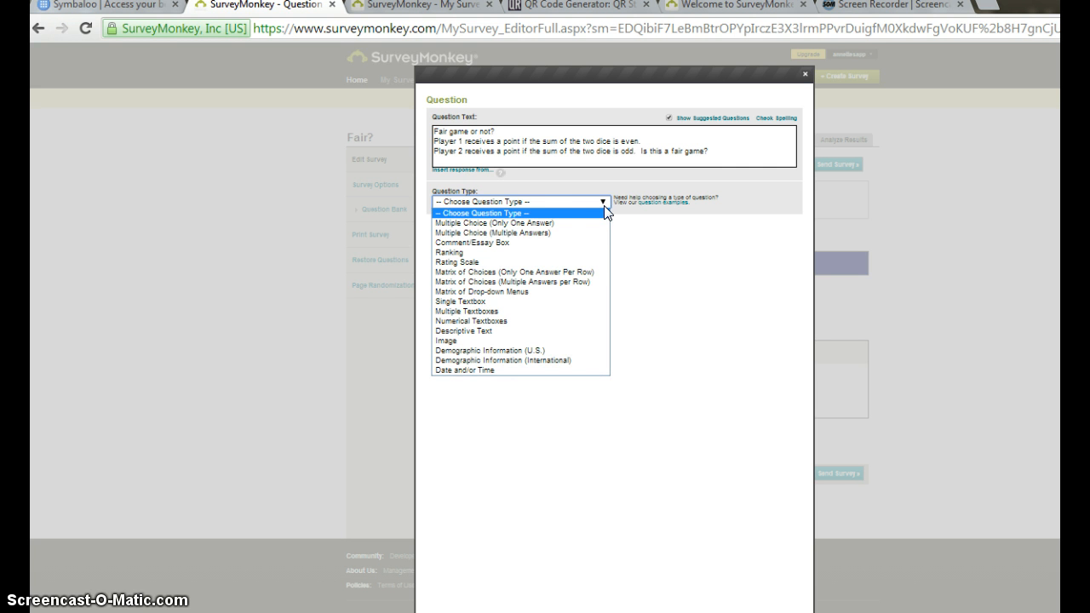
pyautogui.click(534, 234)
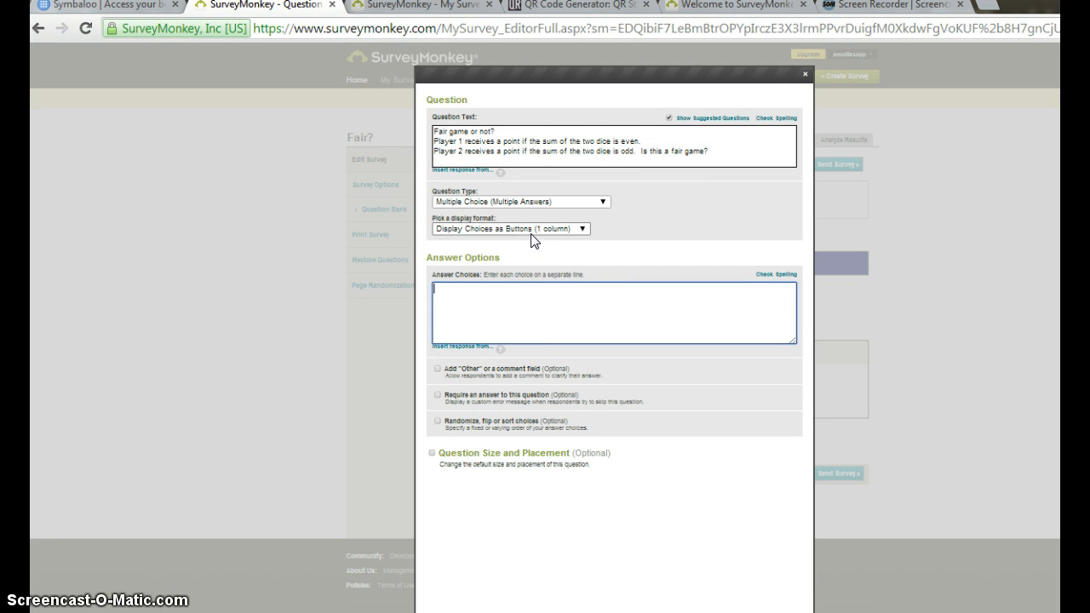
pyautogui.click(544, 251)
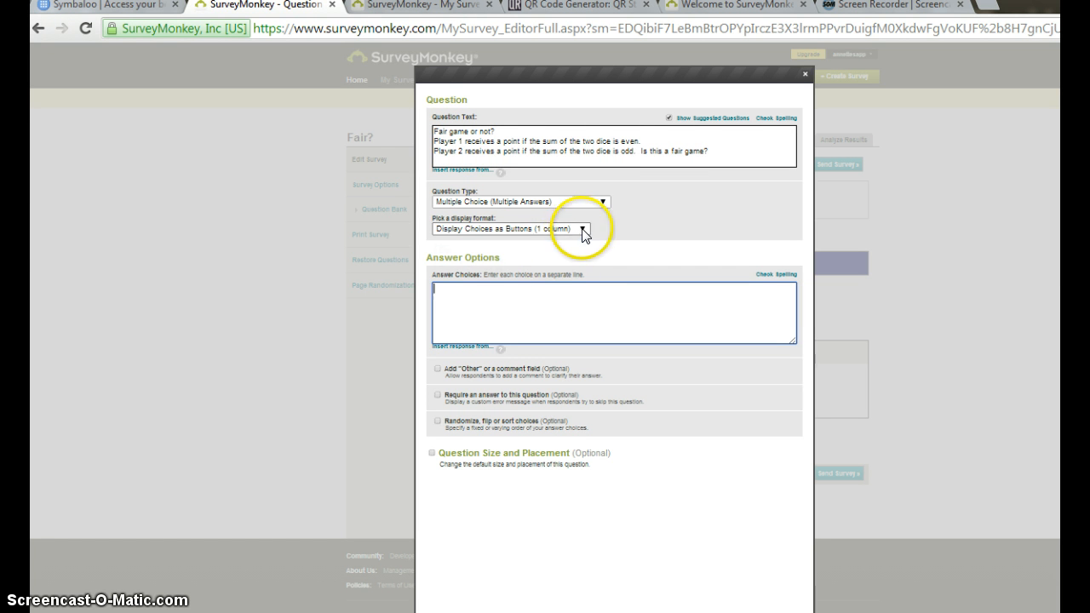
pyautogui.click(582, 229)
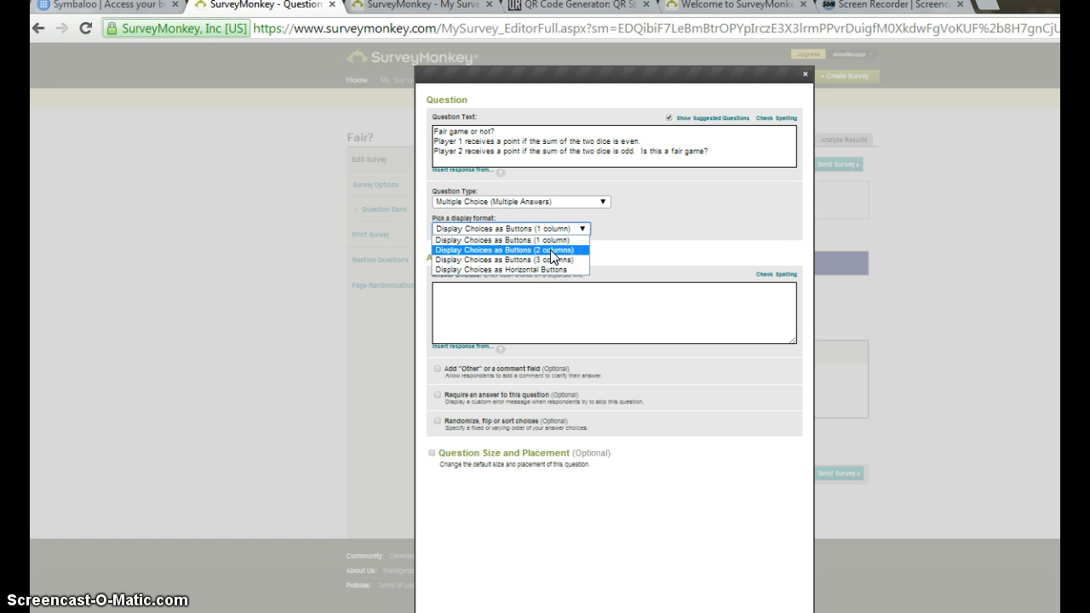
pyautogui.click(550, 250)
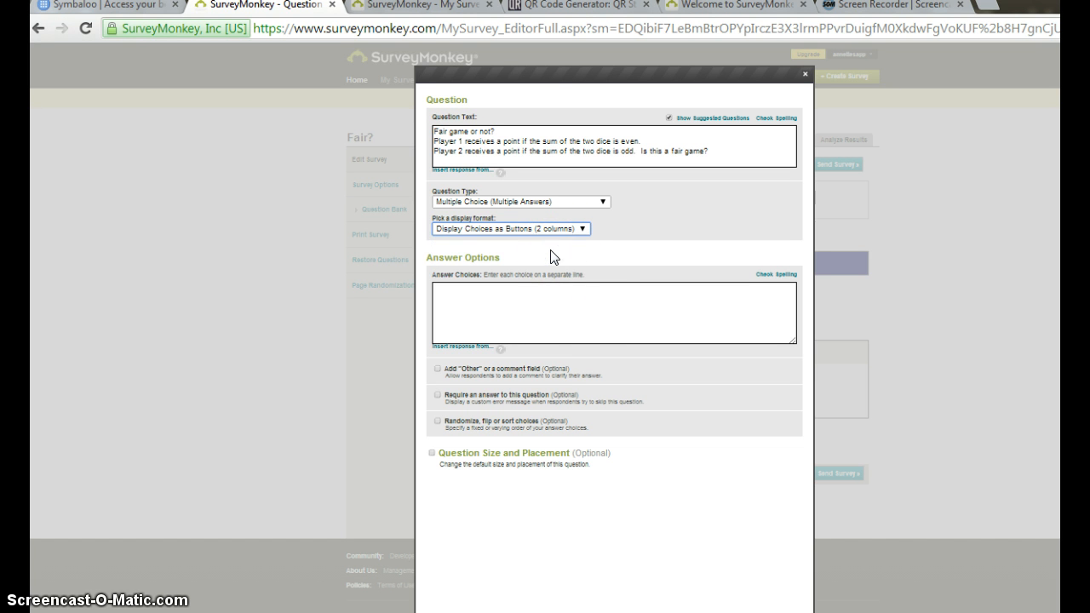
# Enter "Yes" and "No" as the question's two answer choices, each on its own line.
pyautogui.click(562, 295)
pyautogui.click(641, 292)
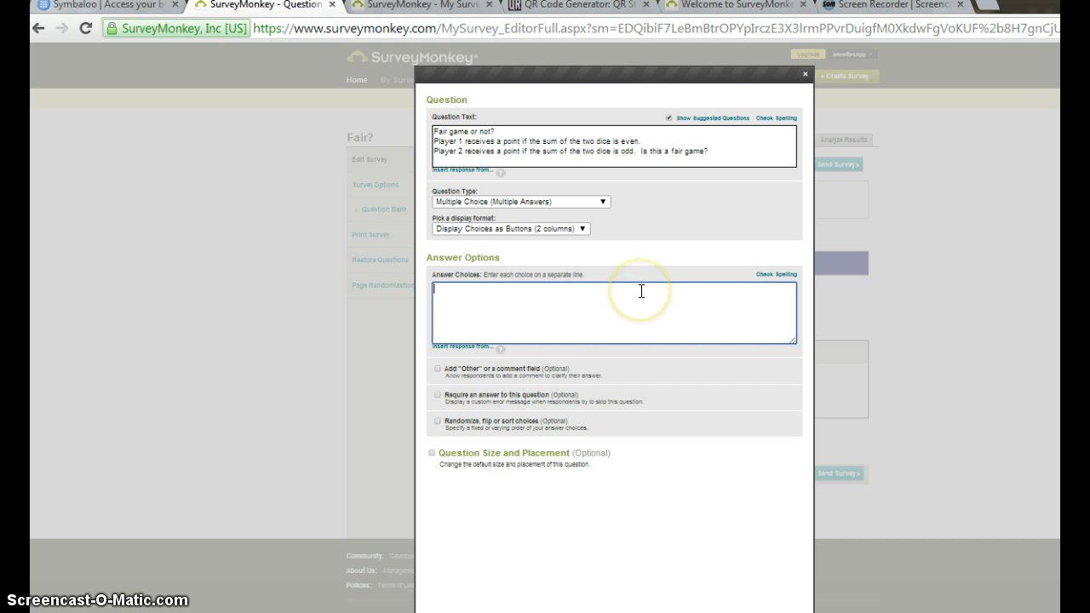
pyautogui.click(641, 291)
pyautogui.write('Yes')
pyautogui.press('Return')
pyautogui.write('No')
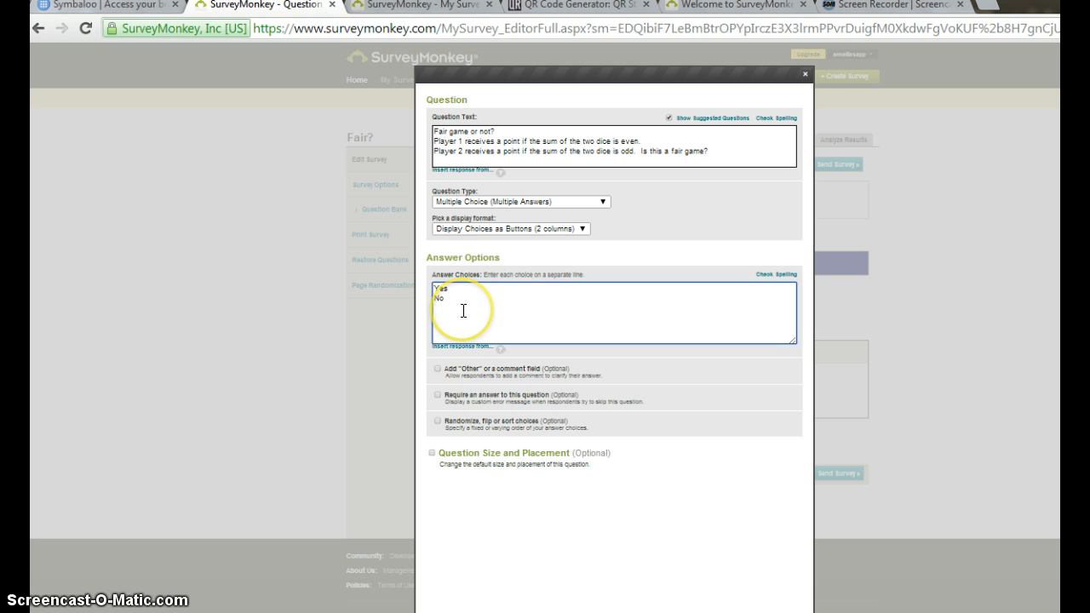
# Require an answer to the question, leave out the "Other" or comment field, and save and close the question.
pyautogui.click(437, 370)
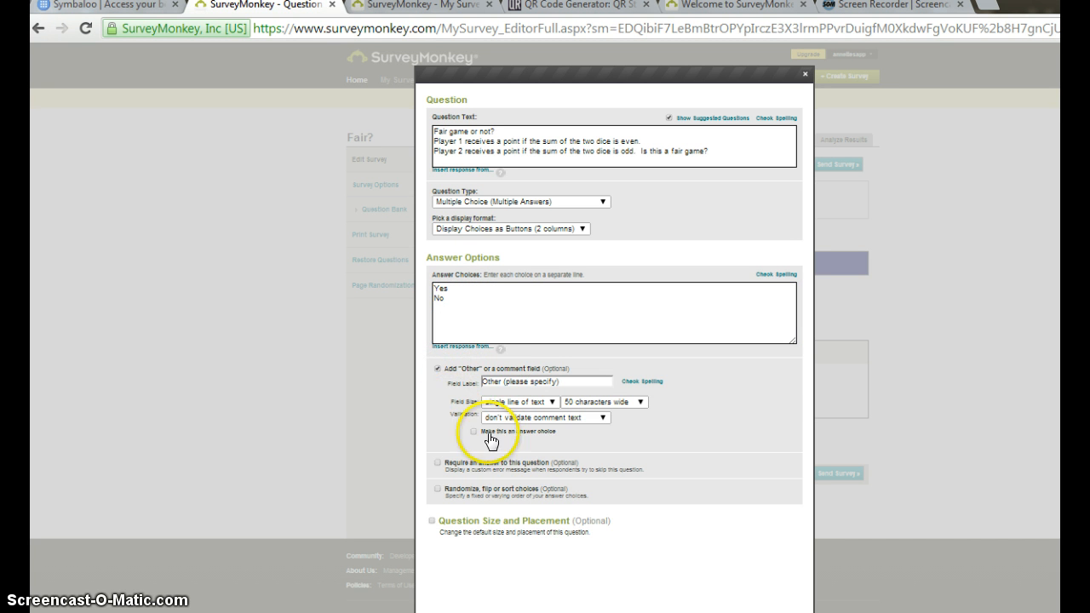
pyautogui.click(437, 368)
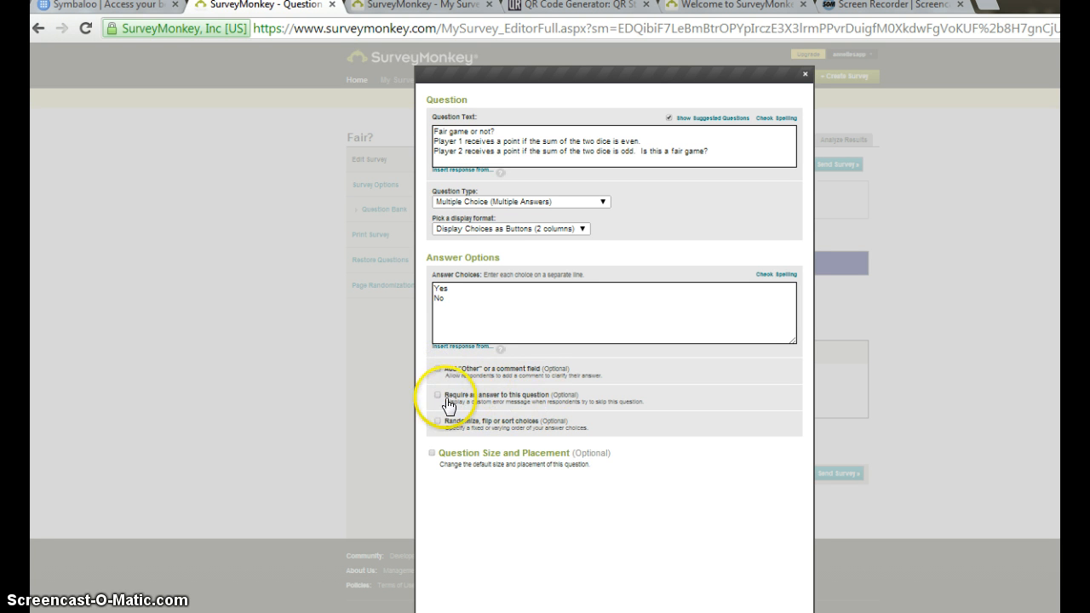
pyautogui.click(437, 395)
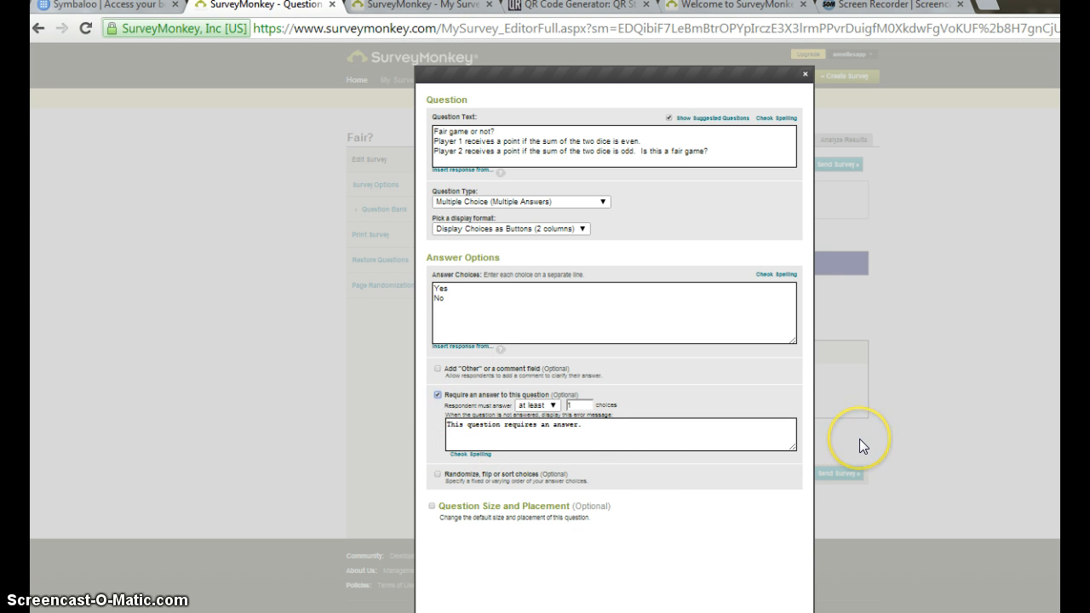
pyautogui.hotkey('ctrl', '-')
pyautogui.hotkey('ctrl', '-')
pyautogui.hotkey('ctrl', '-')
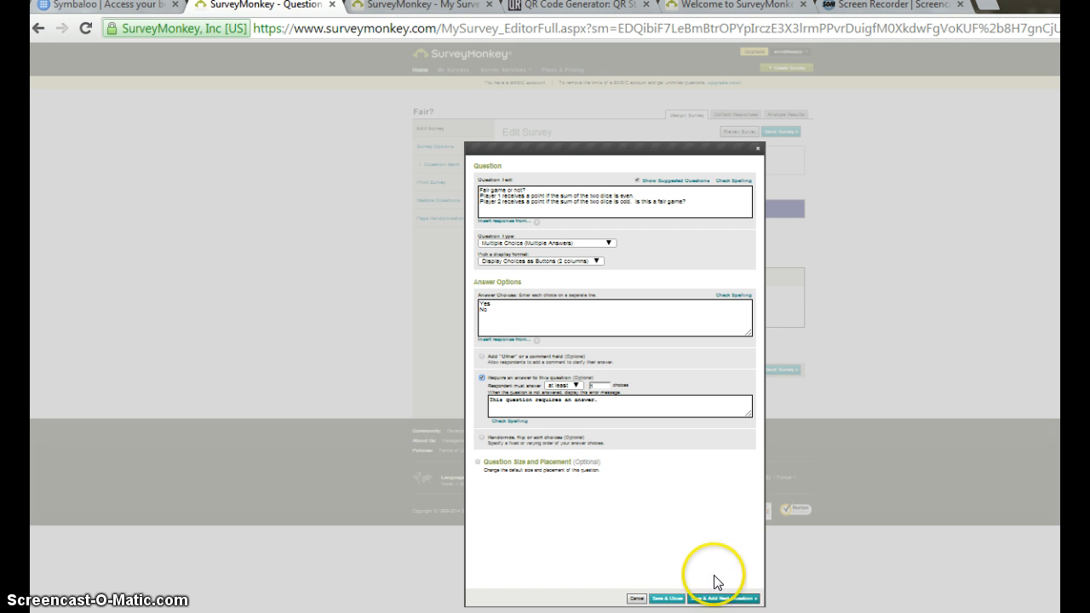
pyautogui.click(669, 601)
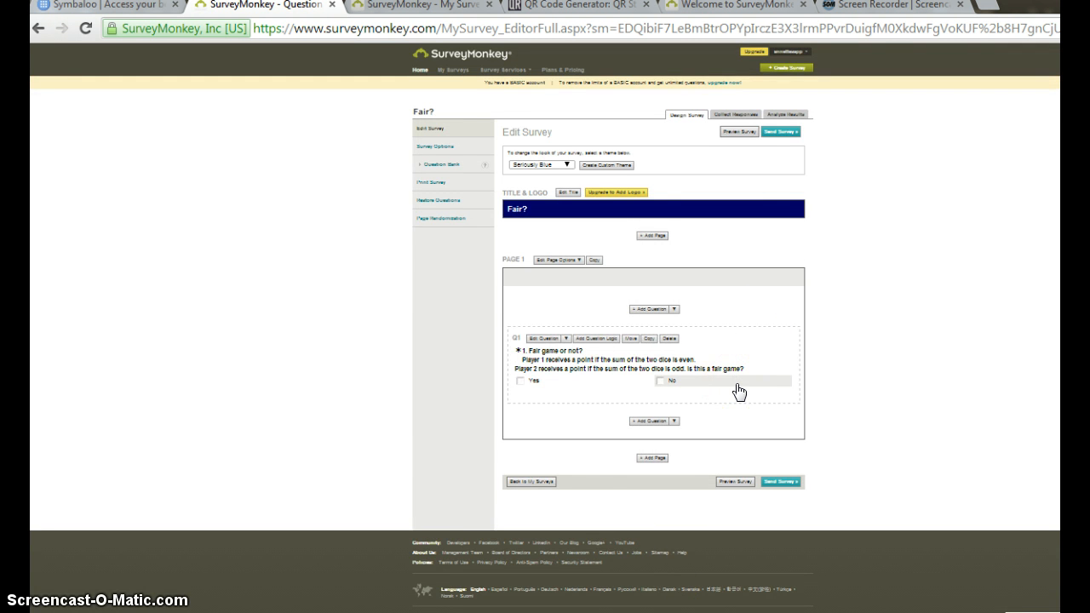
# Proceed to sending the "Fair?" survey and copy its web link.
pyautogui.hotkey('ctrl', '+')
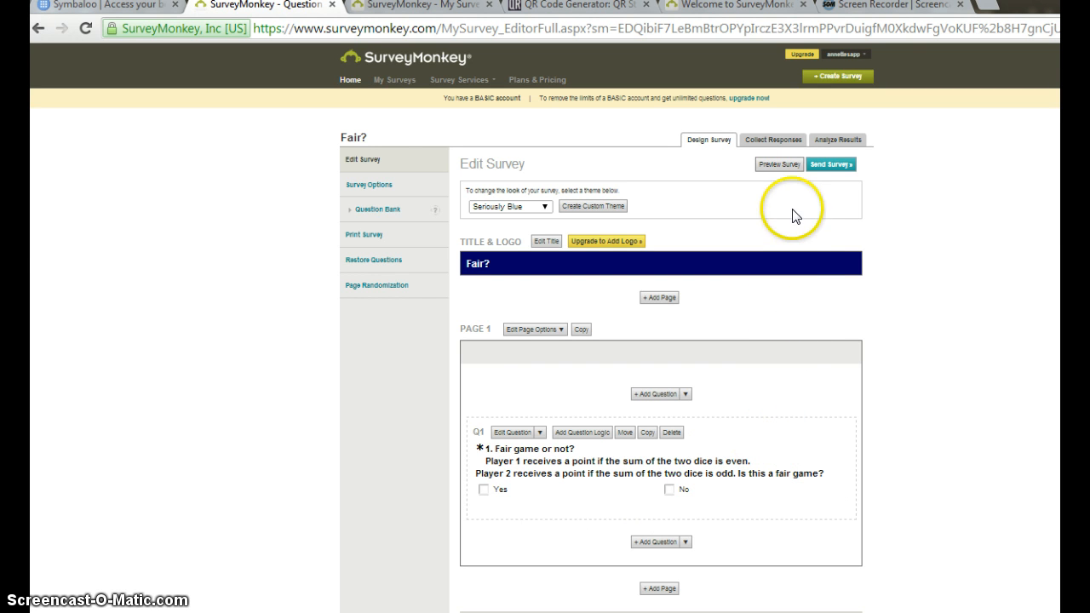
pyautogui.click(828, 166)
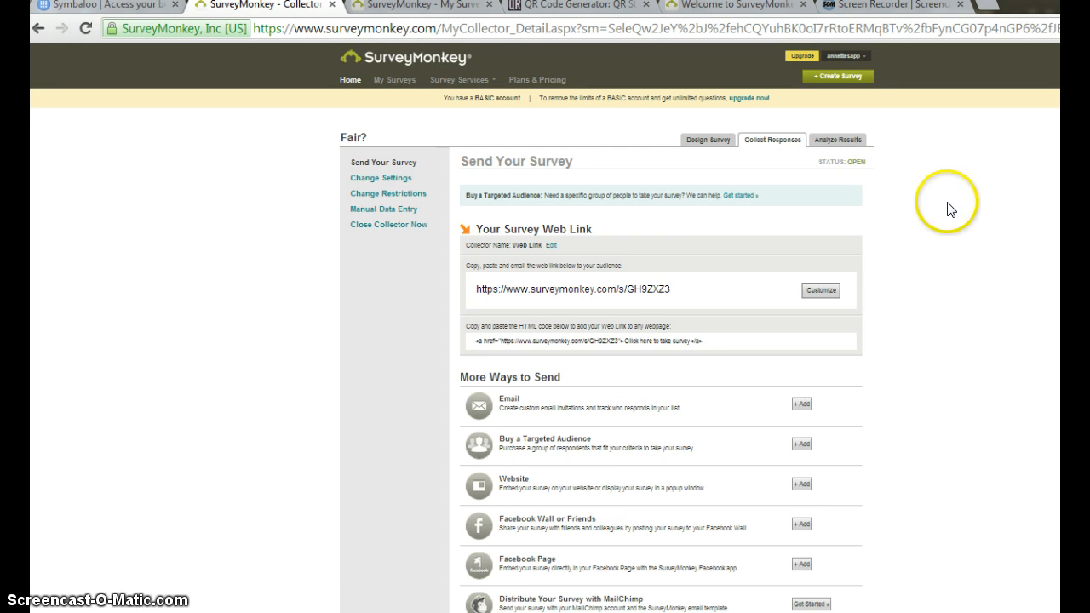
pyautogui.scroll(-1, 947, 209)
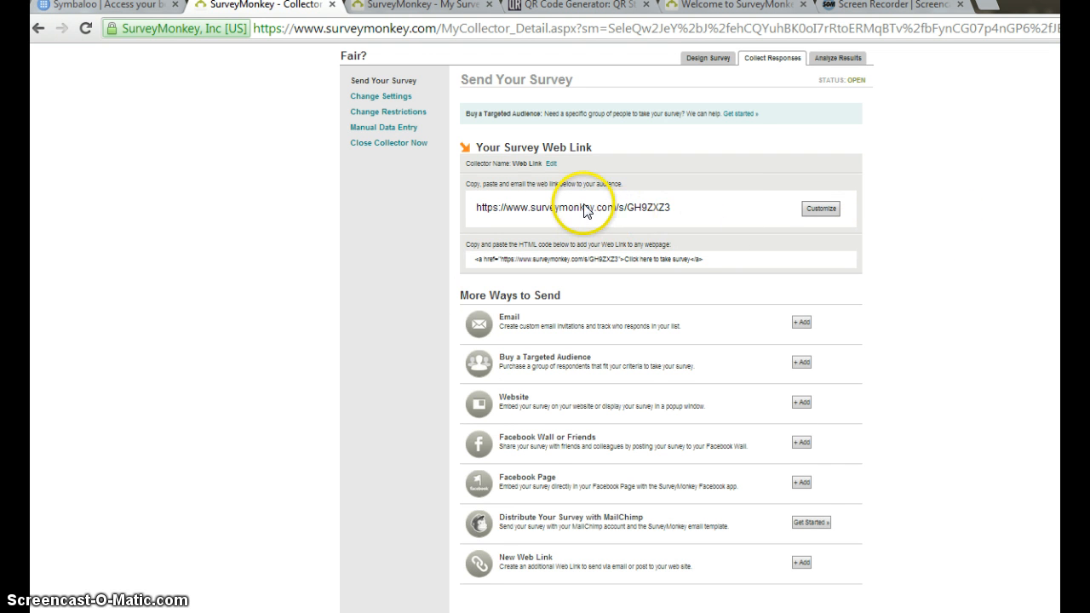
pyautogui.click(584, 211)
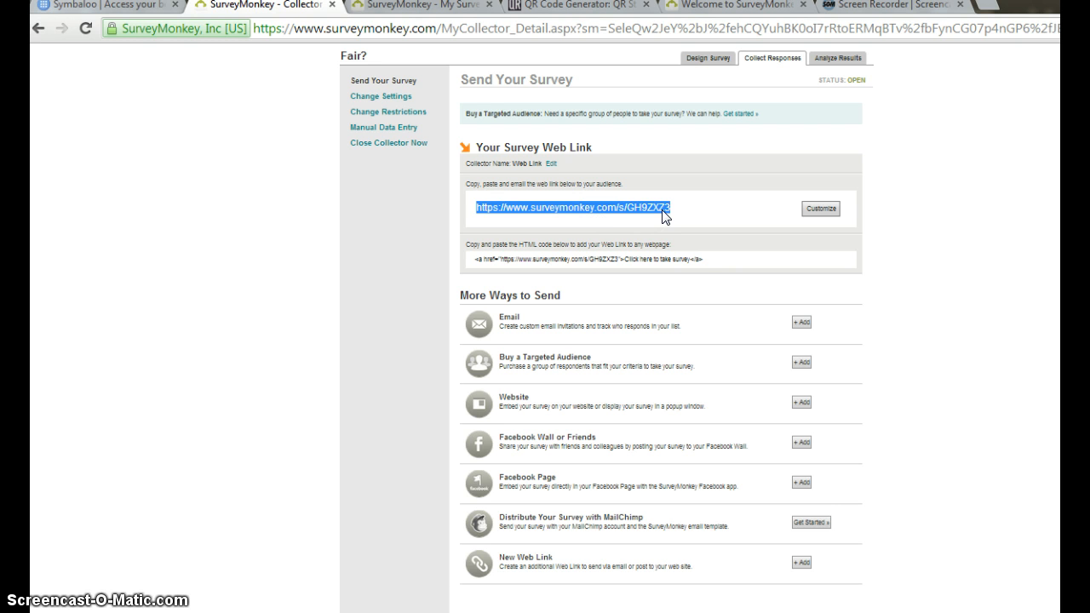
pyautogui.click(665, 215)
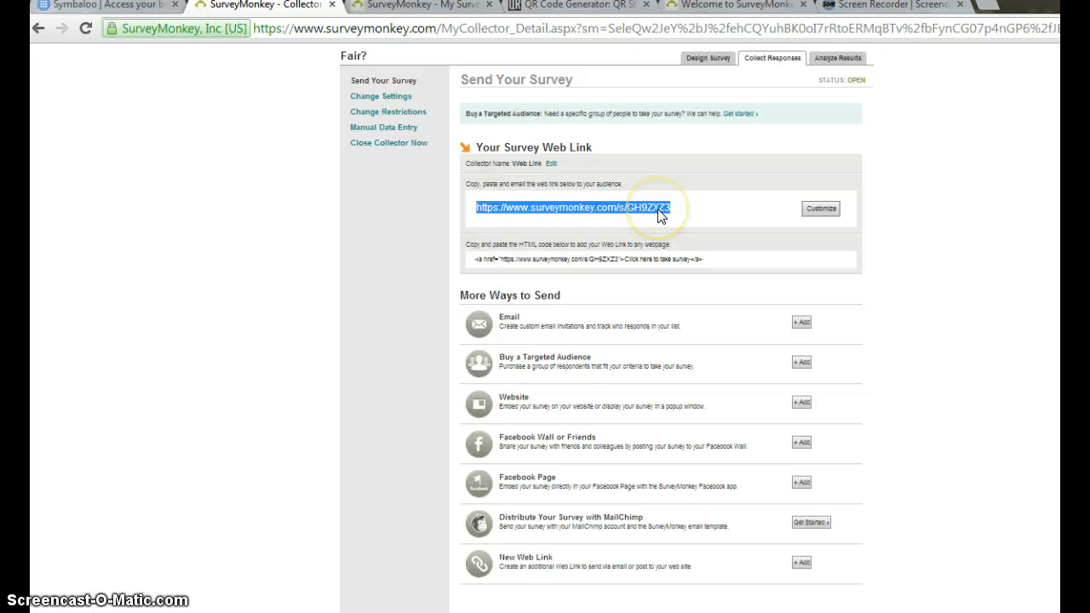
pyautogui.click(691, 223)
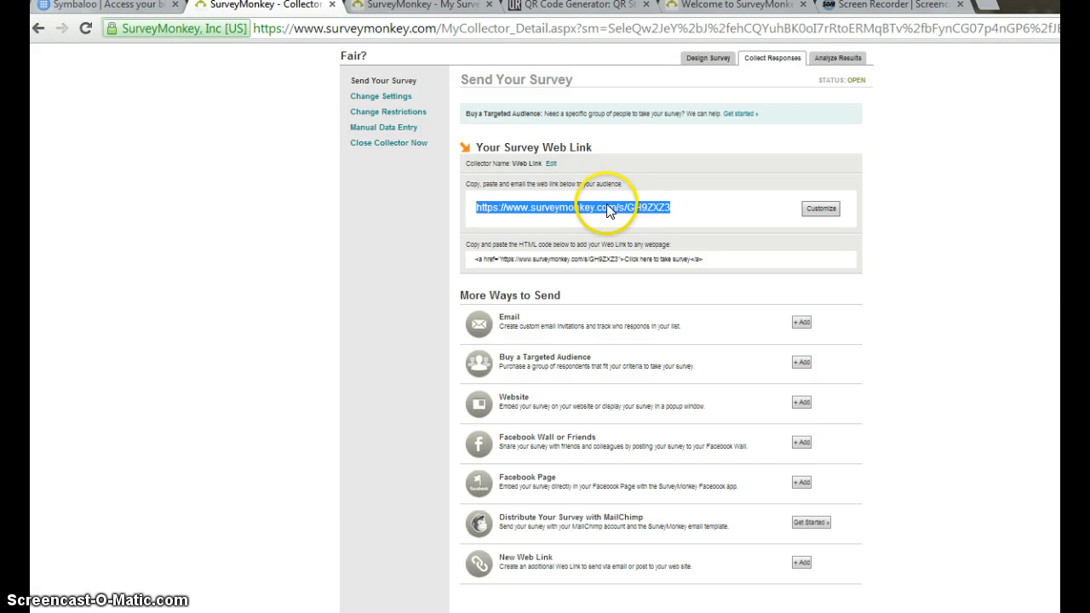
pyautogui.rightClick(571, 213)
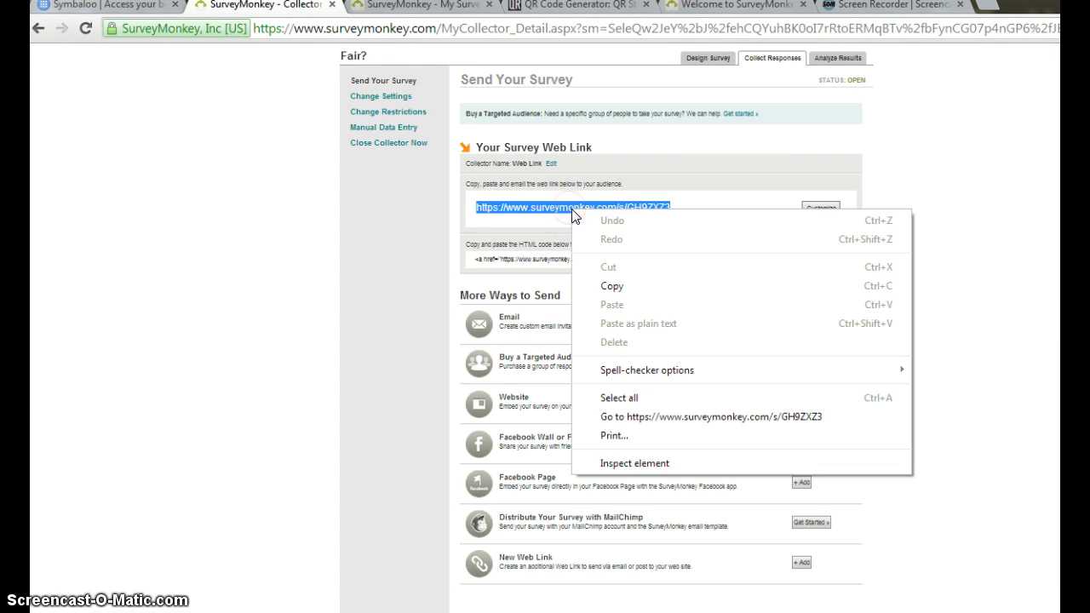
pyautogui.click(612, 287)
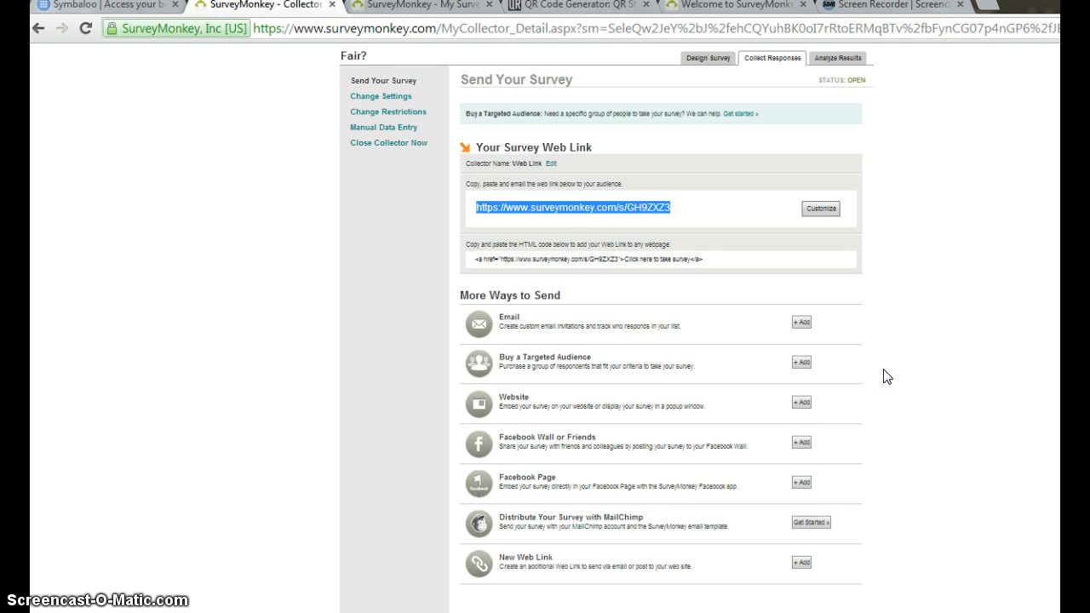
# Open the existing "Fairness of Game" survey from the home page's active surveys and display its results analysis.
pyautogui.scroll(2, 886, 376)
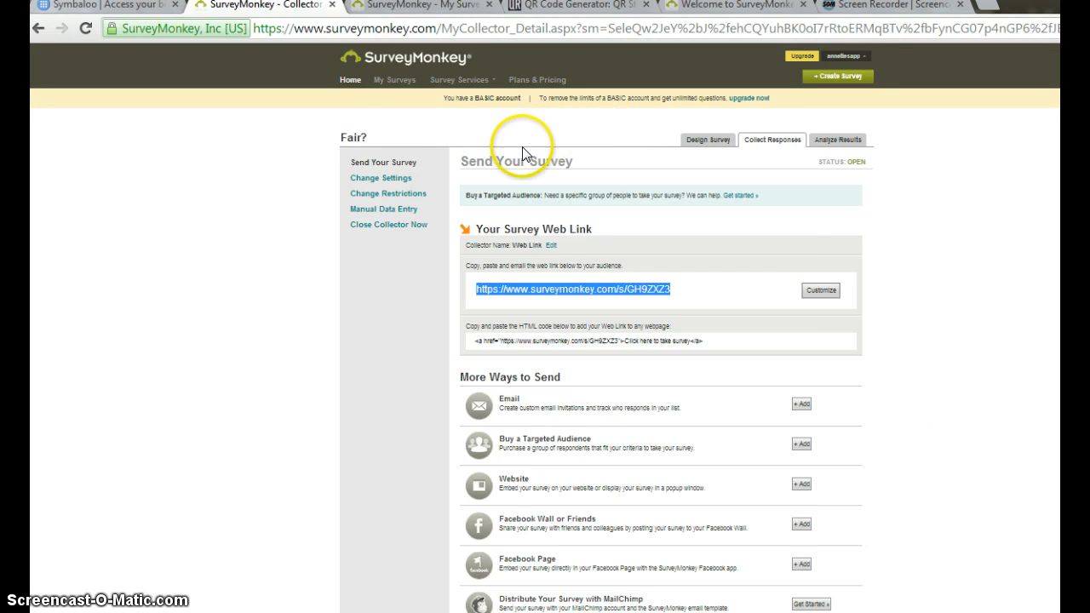
pyautogui.click(350, 82)
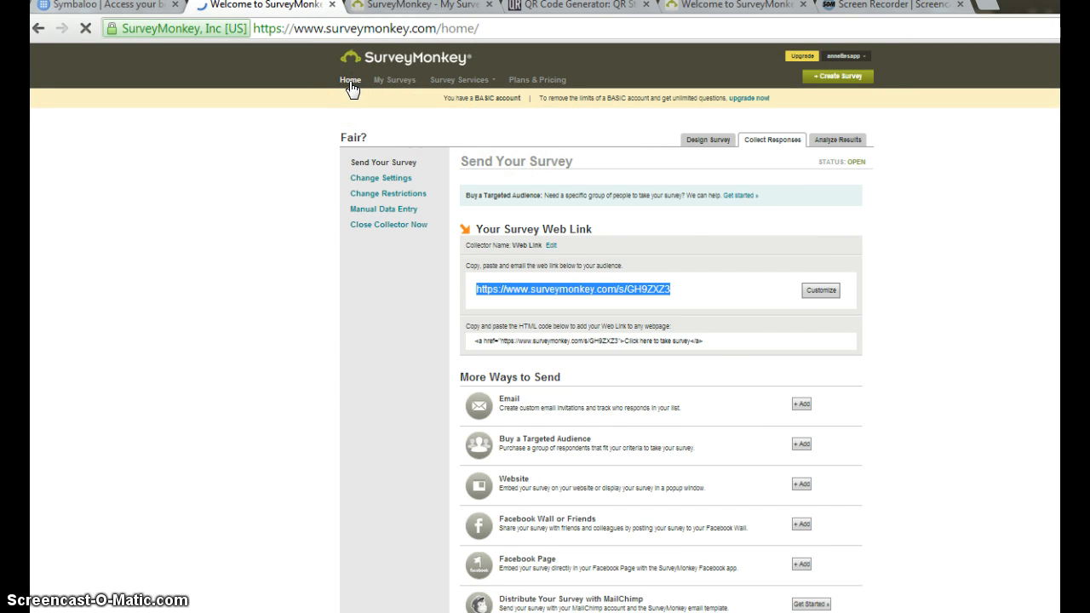
pyautogui.scroll(-2, 564, 160)
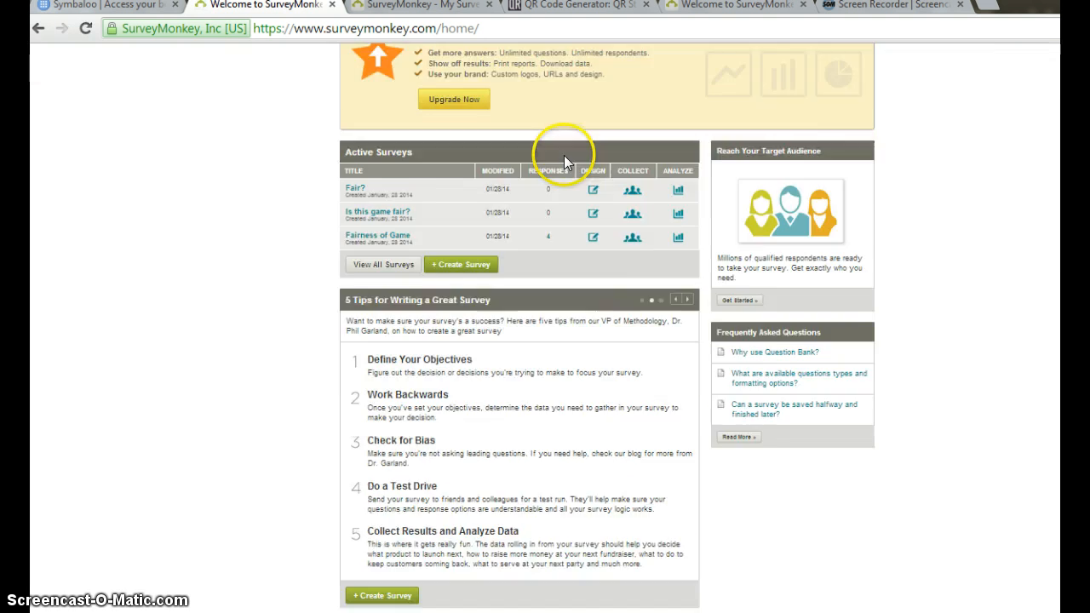
pyautogui.scroll(-1, 562, 160)
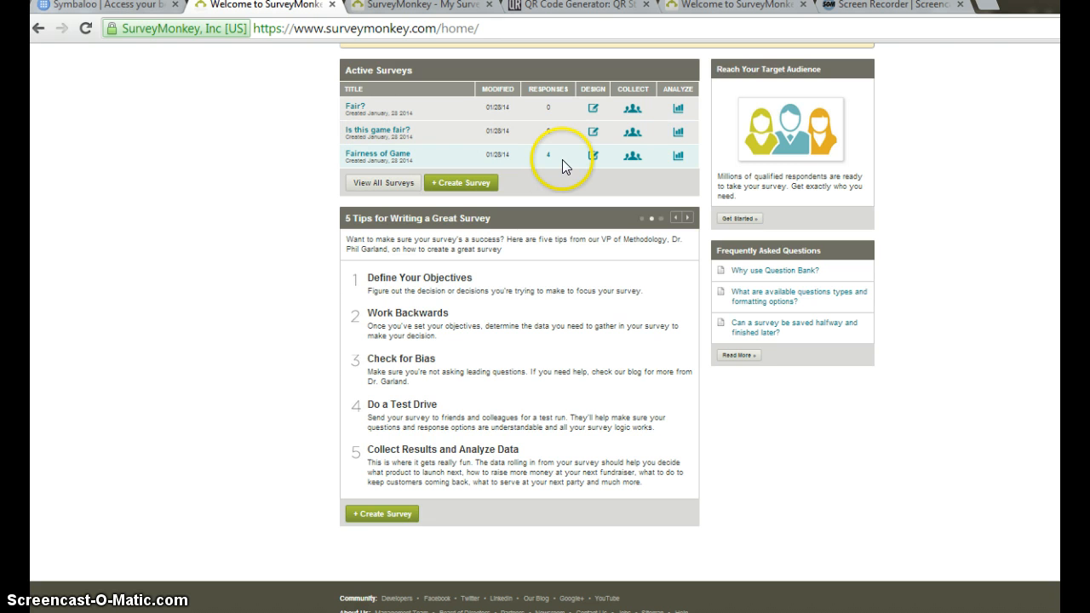
pyautogui.click(393, 157)
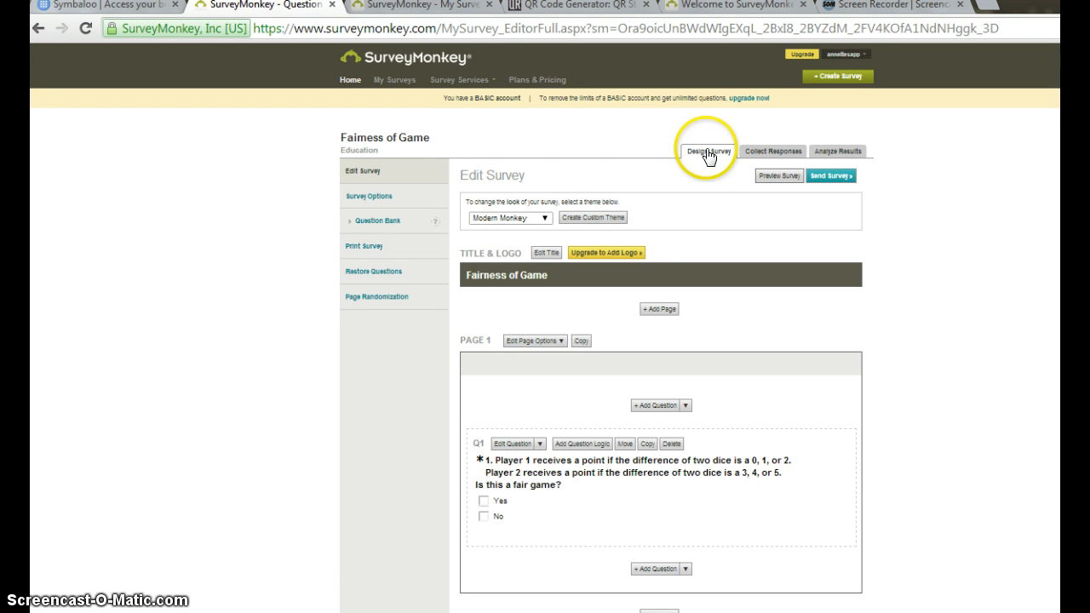
pyautogui.click(839, 155)
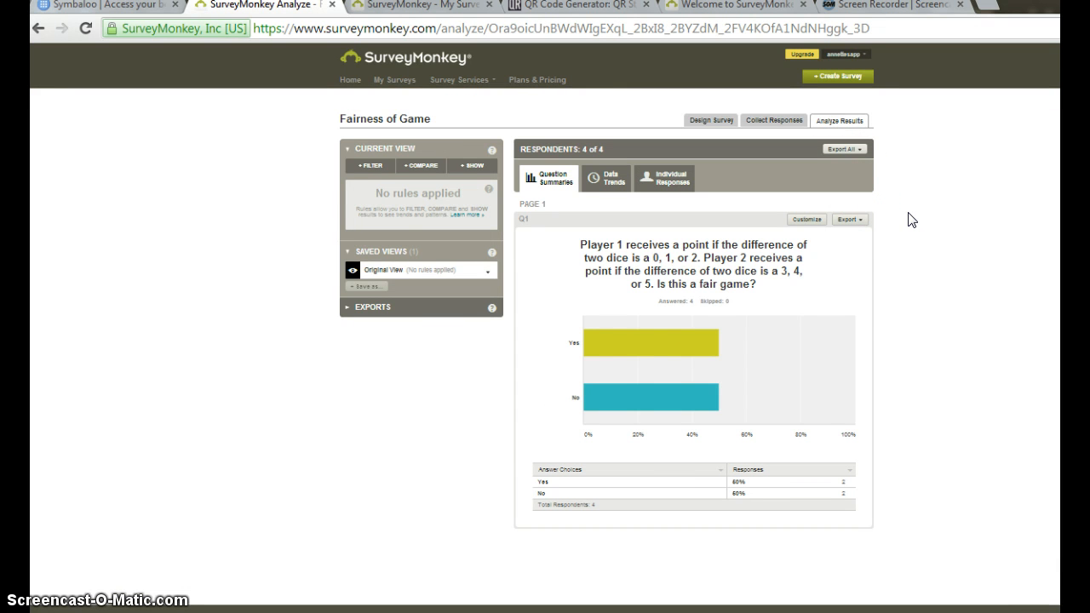
# Examine the counts and percentages of the Yes and No bars in the question summary chart.
pyautogui.hotkey('ctrl', '+')
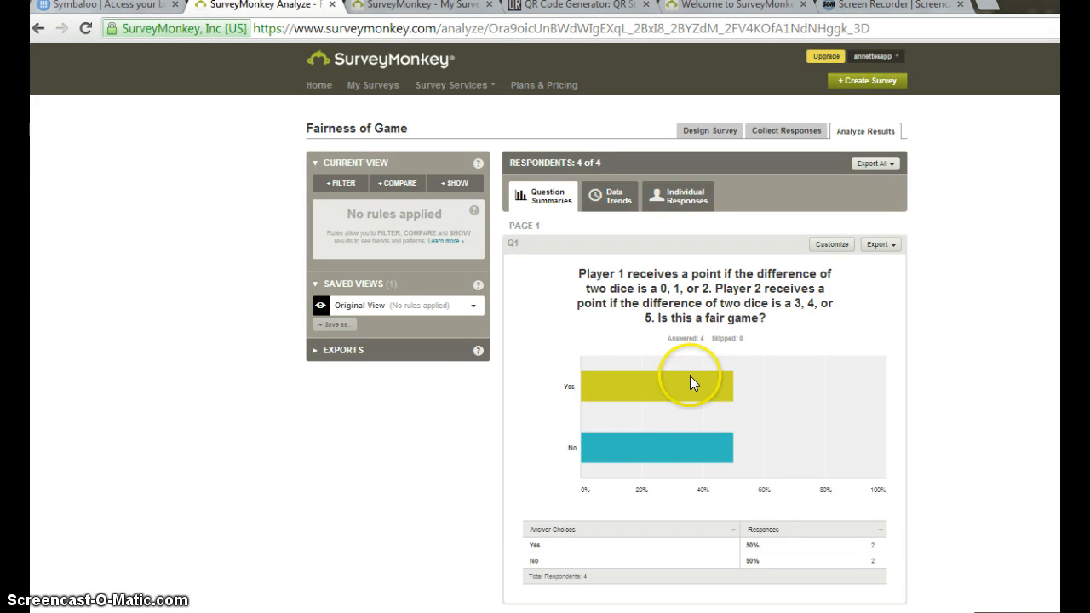
pyautogui.moveTo(639, 391)
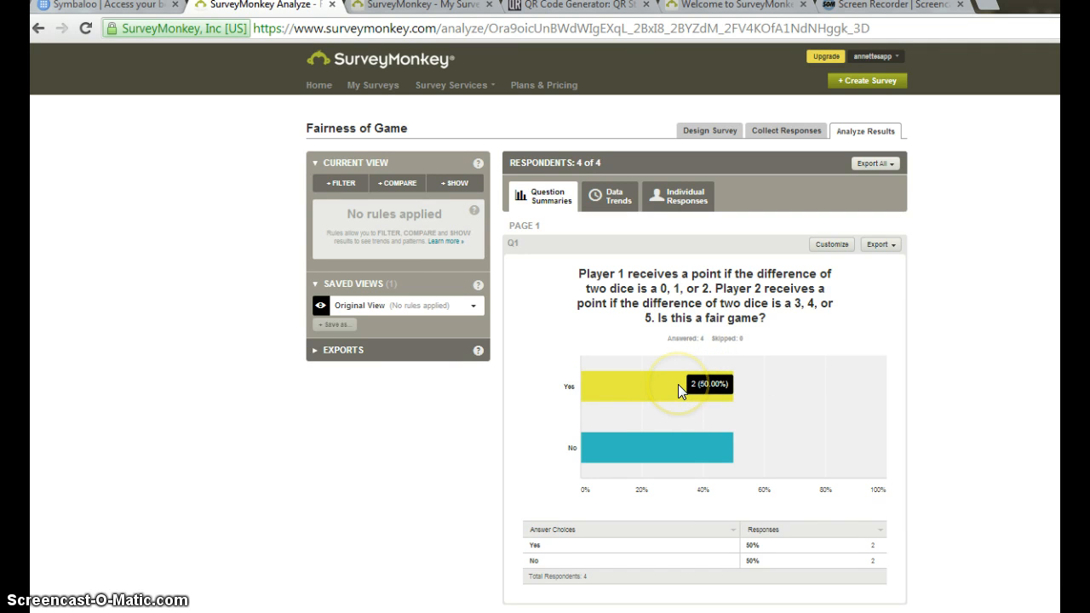
pyautogui.moveTo(658, 441)
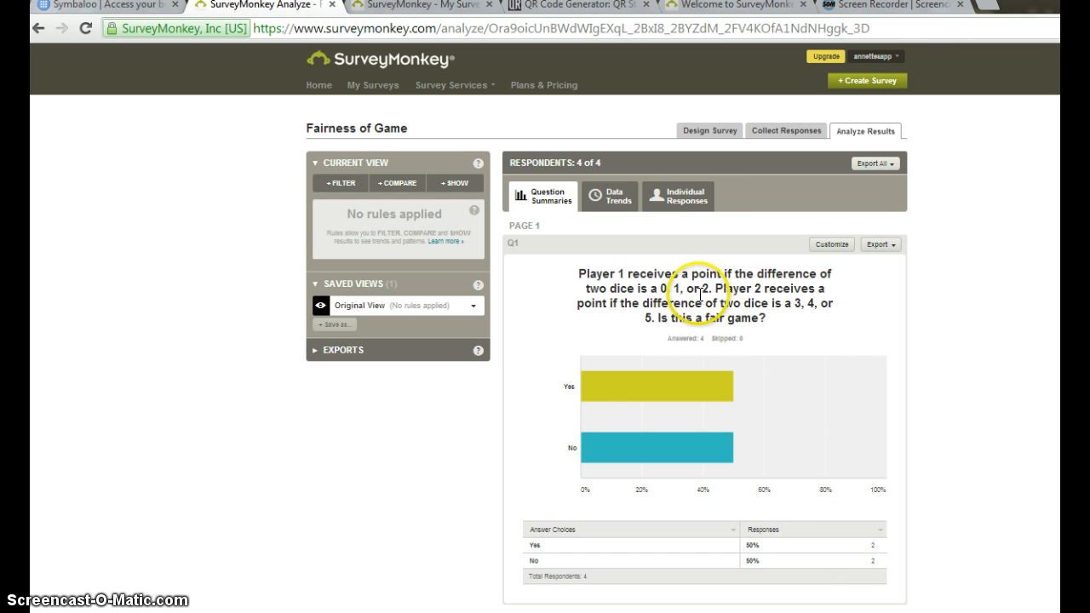
# Review the individual responses to the "Fairness of Game" survey, going back from respondent #4 to respondent #1.
pyautogui.click(694, 202)
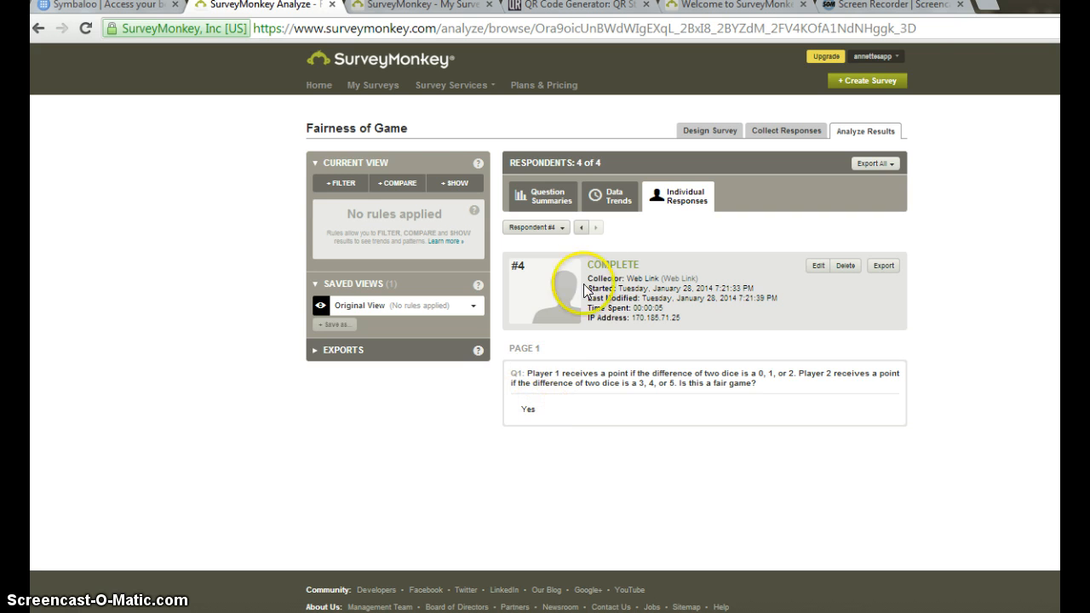
pyautogui.click(585, 232)
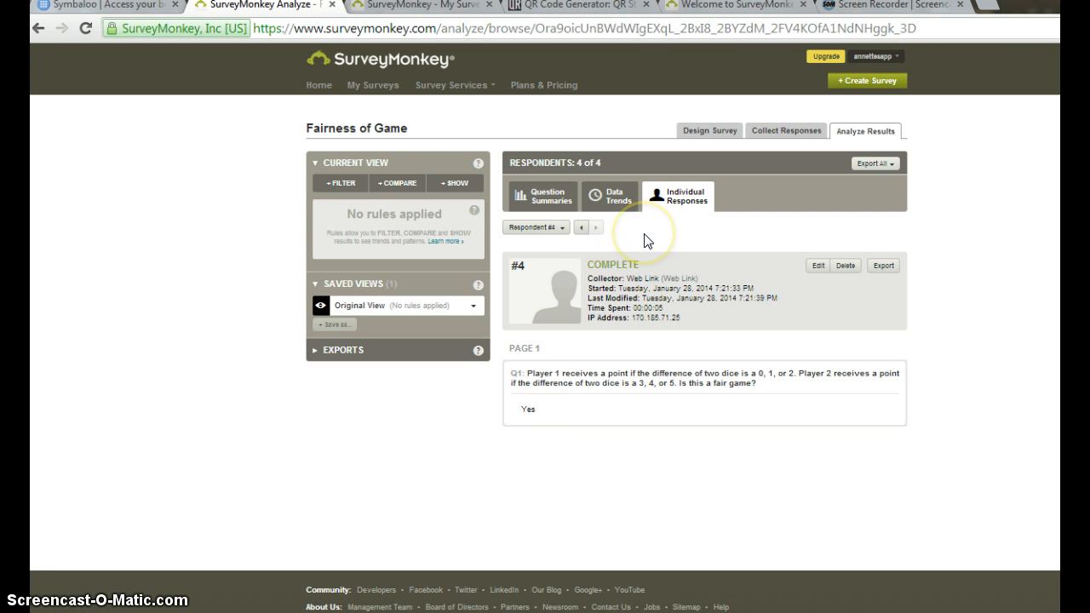
pyautogui.click(581, 228)
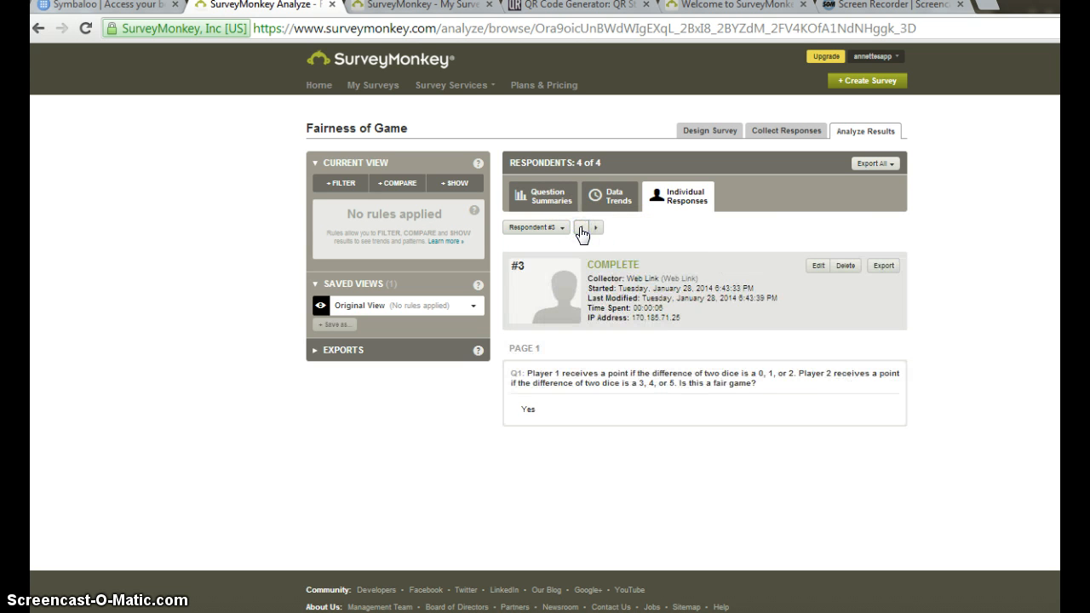
pyautogui.click(581, 228)
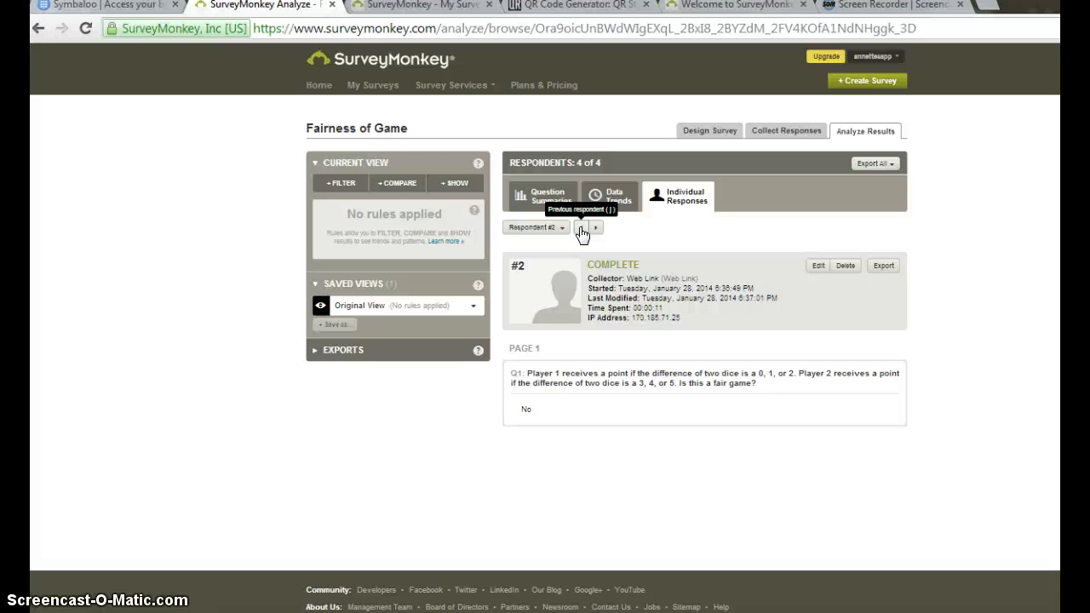
pyautogui.click(580, 228)
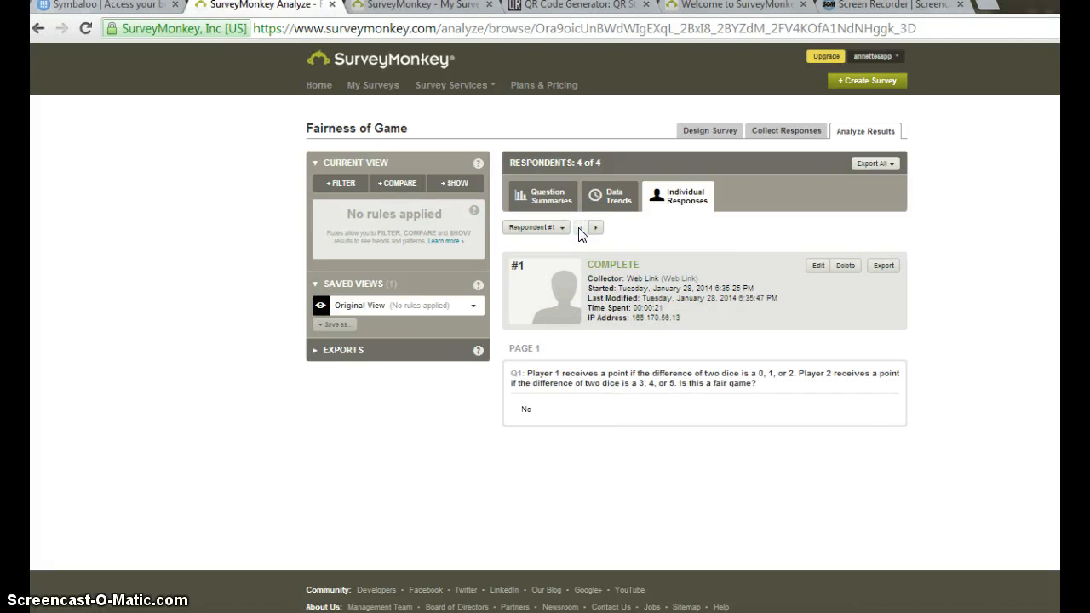